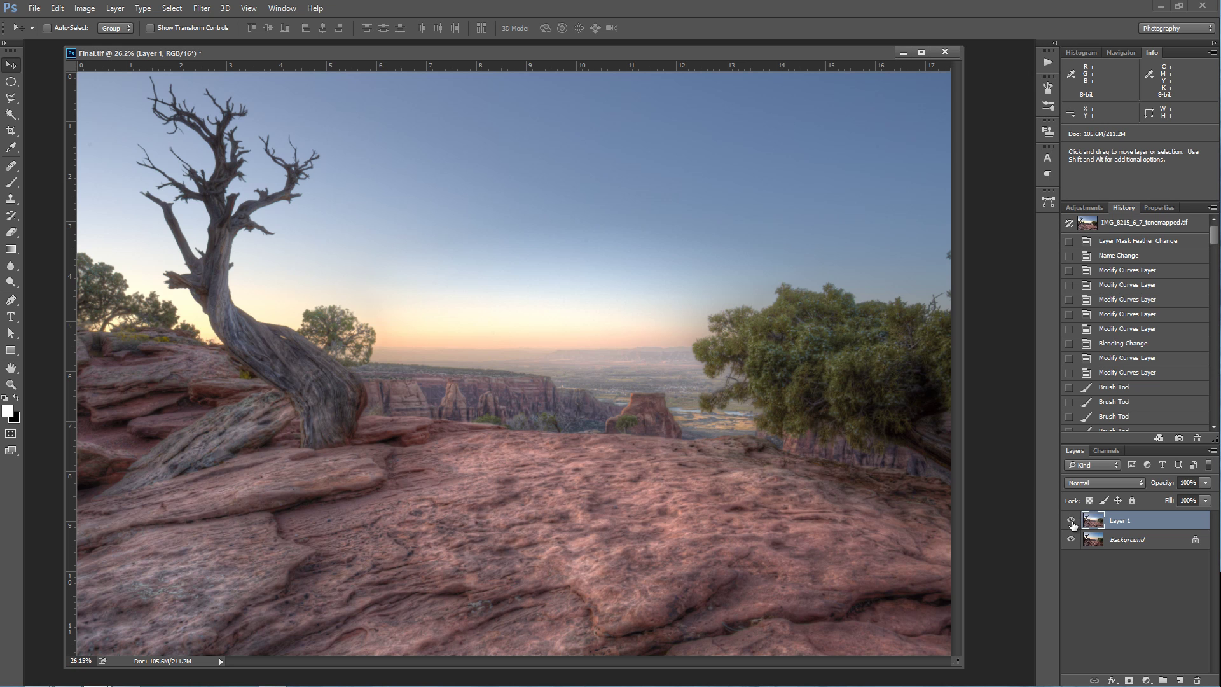
Compare Layer 1 with the Background and zoom into the sky above the horizon
left_click(1072, 521)
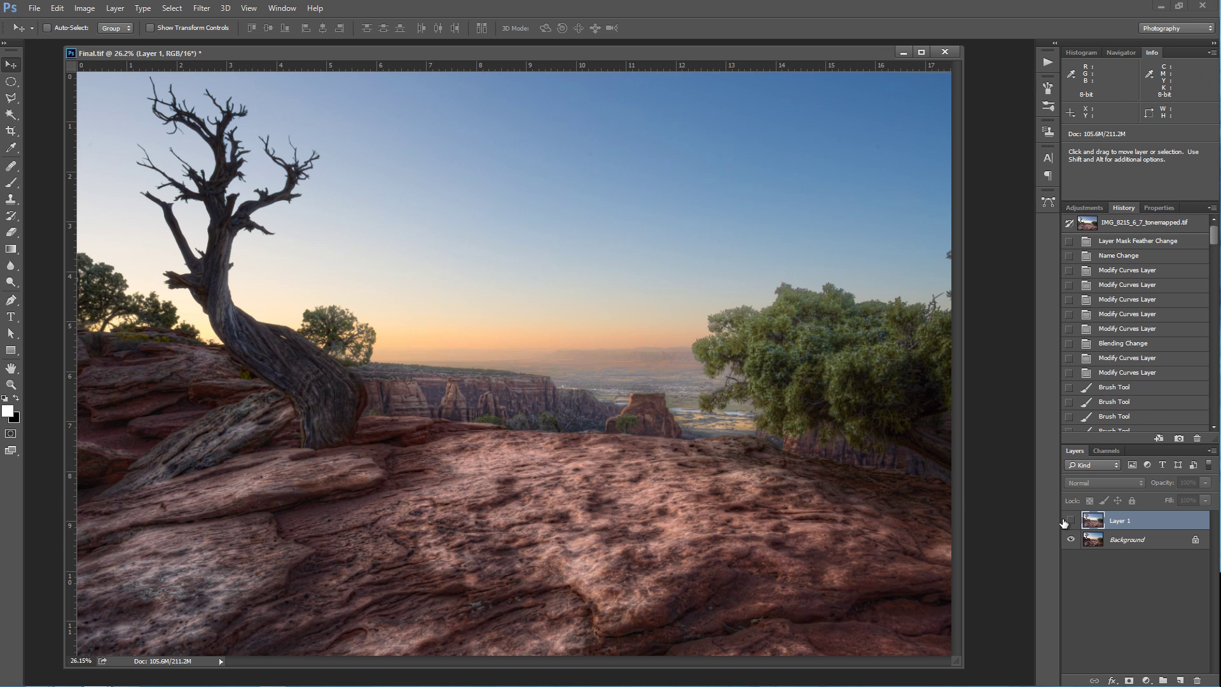
left_click(1071, 521)
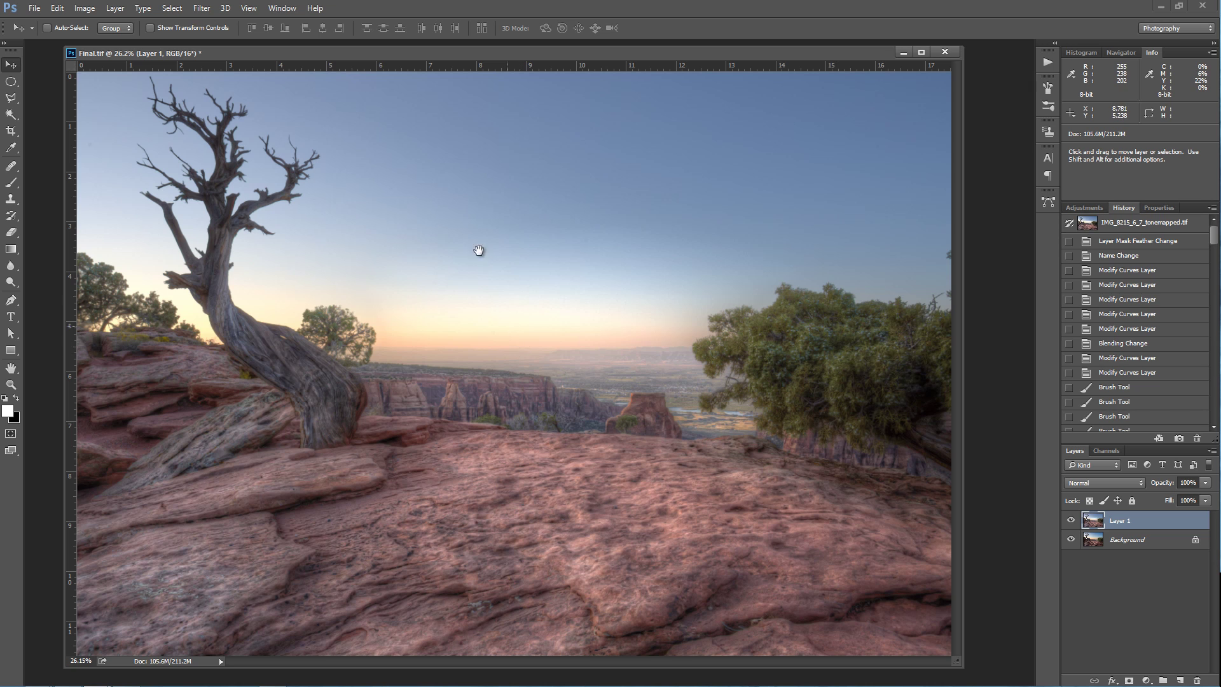
left_click_drag(517, 278, 563, 303)
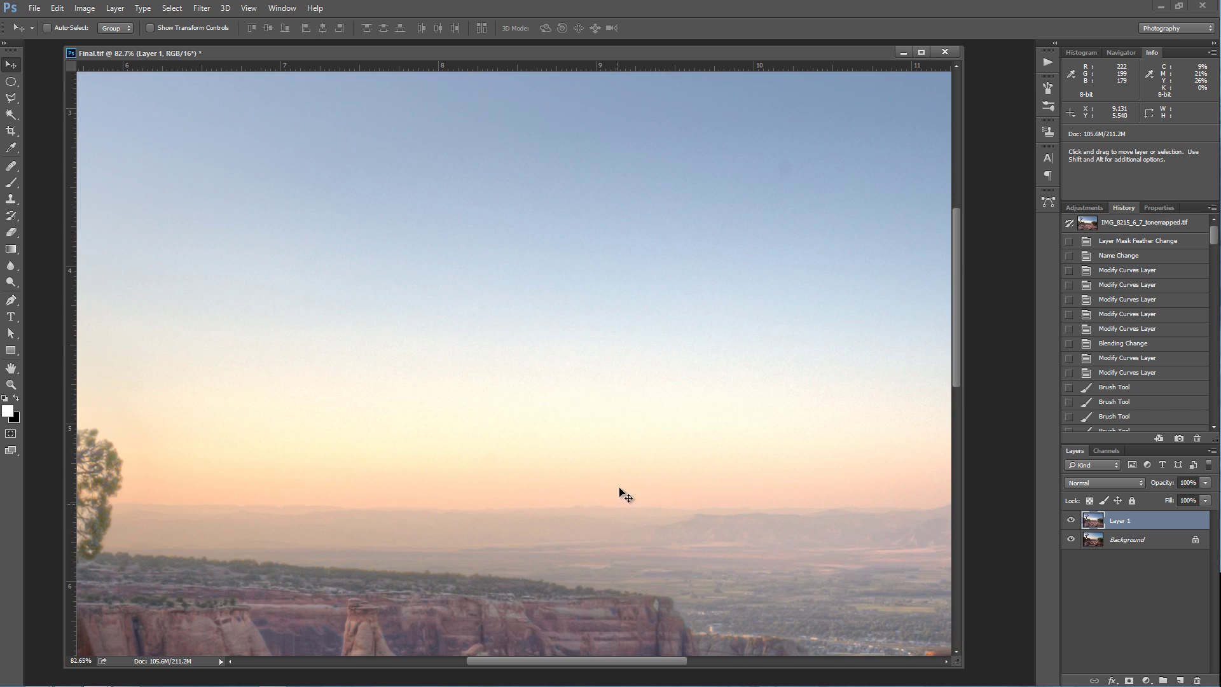
Recheck the sky with Layer 1 hidden and shown, then close Final.tif
left_click(1071, 521)
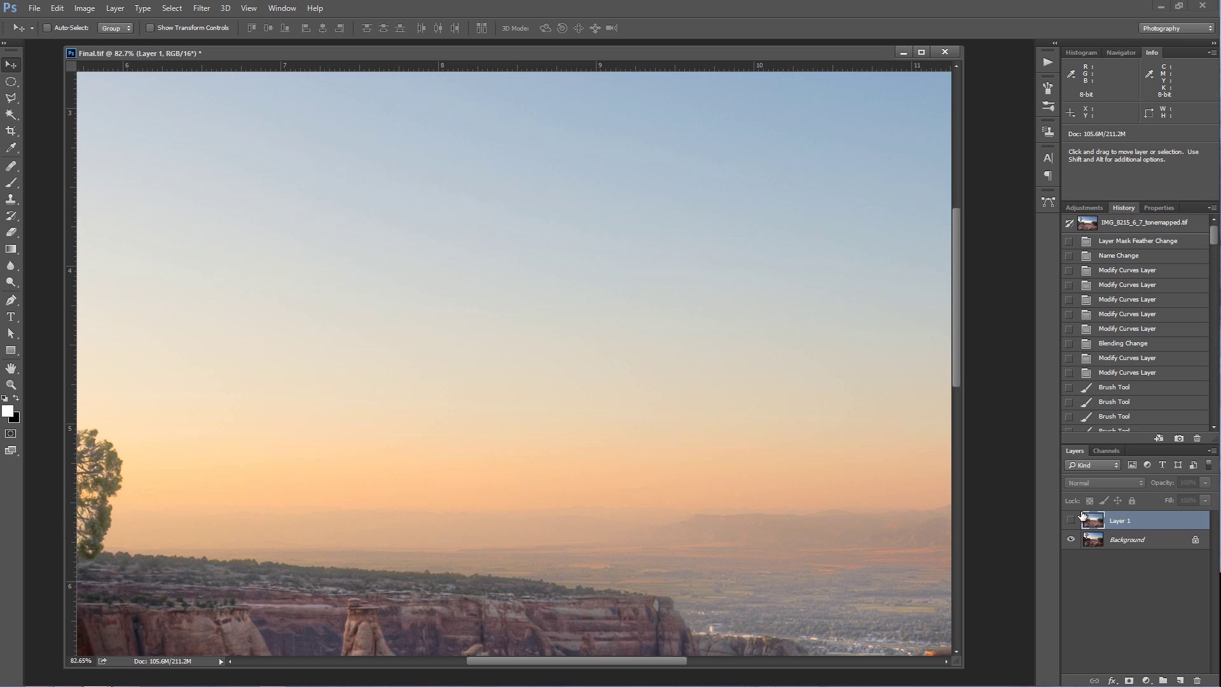
left_click(1072, 521)
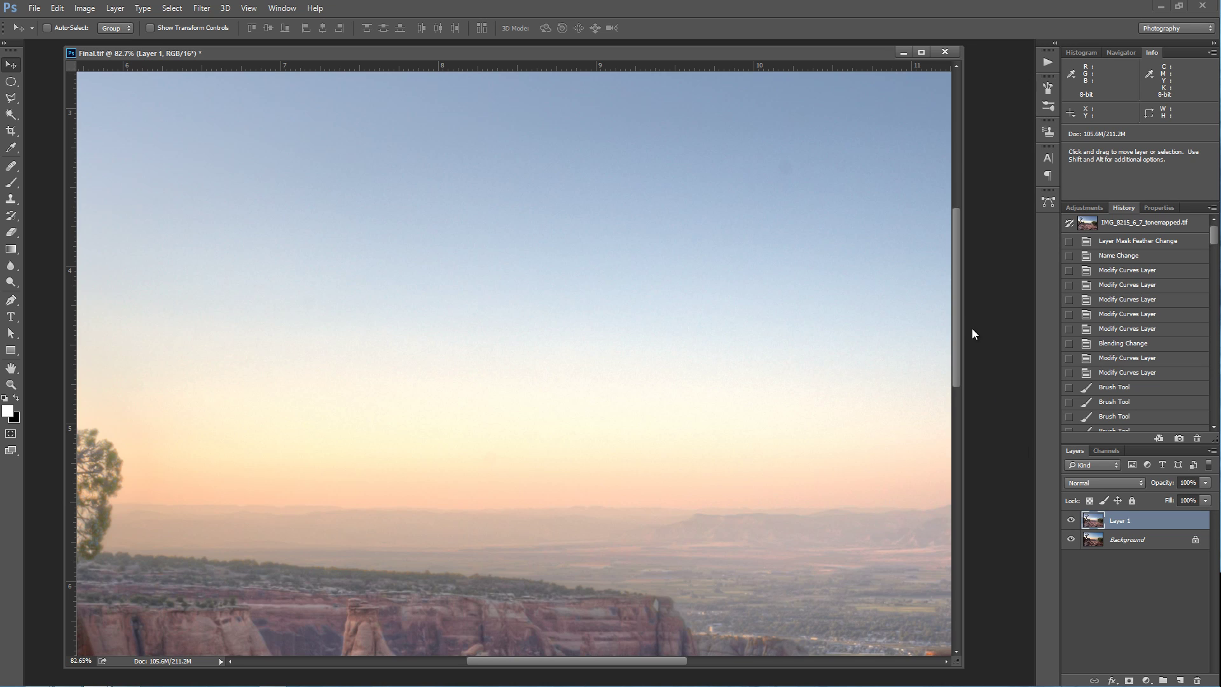
left_click(945, 52)
Choose No so Final.tif closes without saving its changes
left_click(598, 248)
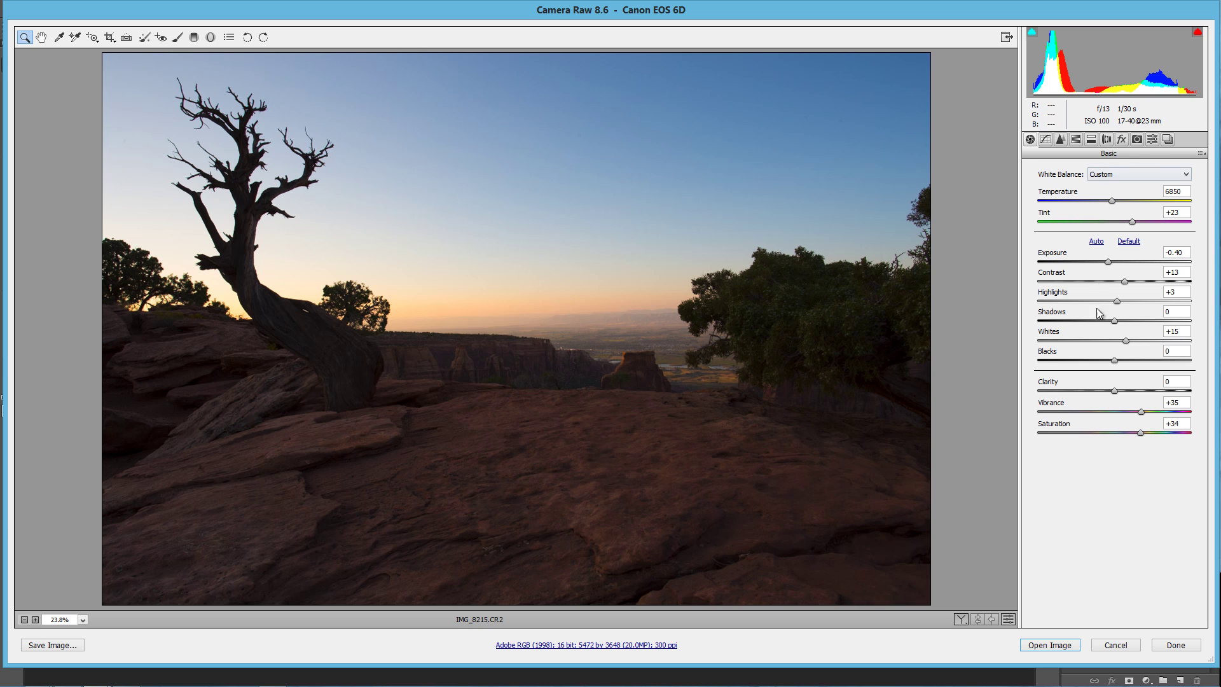
Zoom the Camera Raw preview into the sky near the horizon at 200%
left_click_drag(499, 285, 567, 361)
left_click_drag(537, 229, 579, 344)
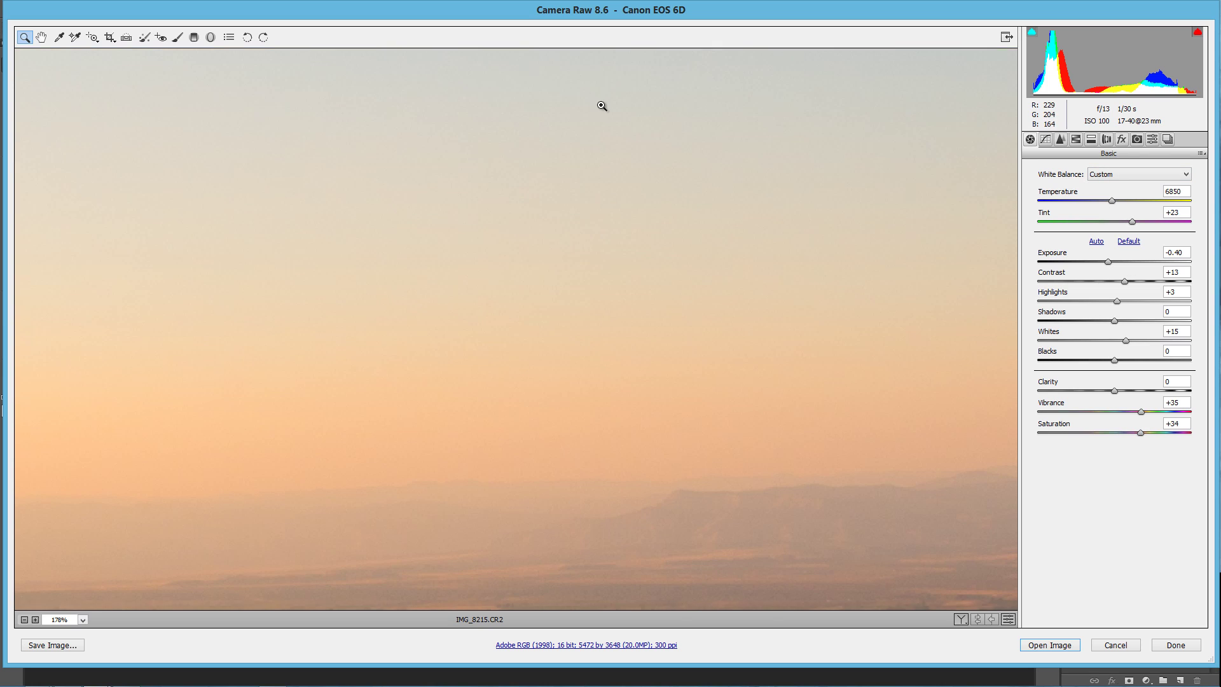
left_click_drag(603, 101, 709, 362)
right_click(709, 363)
left_click(738, 441)
left_click(741, 443)
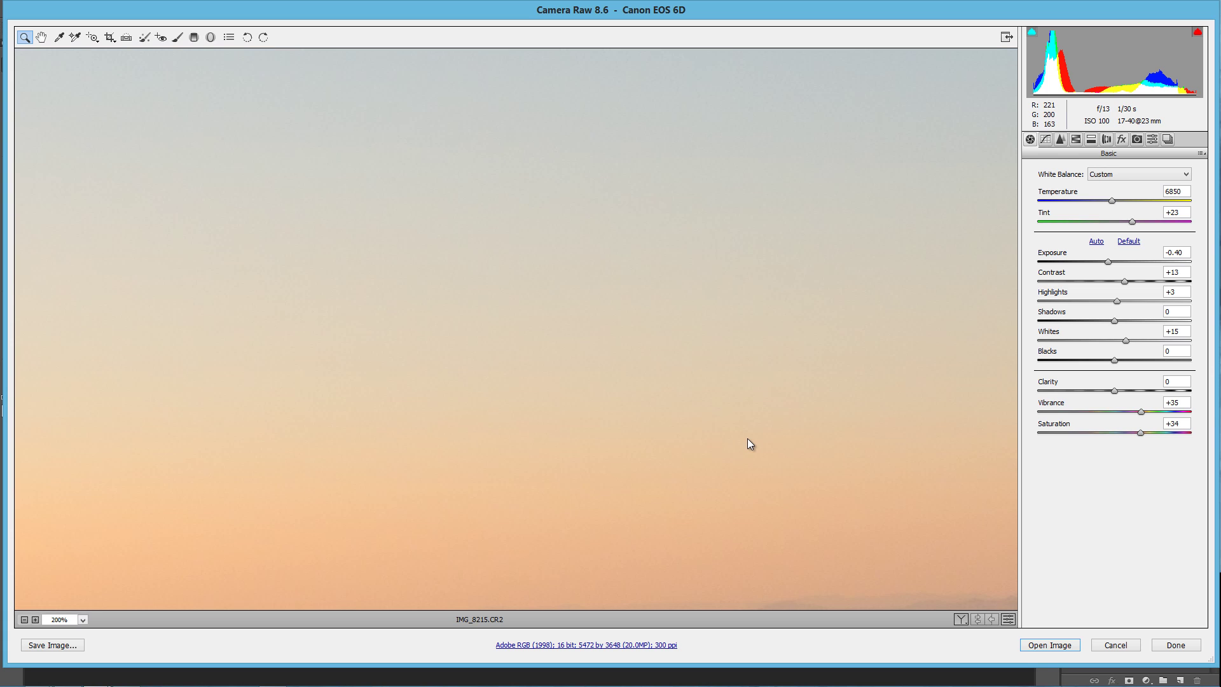
Fit the whole photo in view and open IMG_8215.CR2 in Photoshop
right_click(751, 443)
left_click(786, 515)
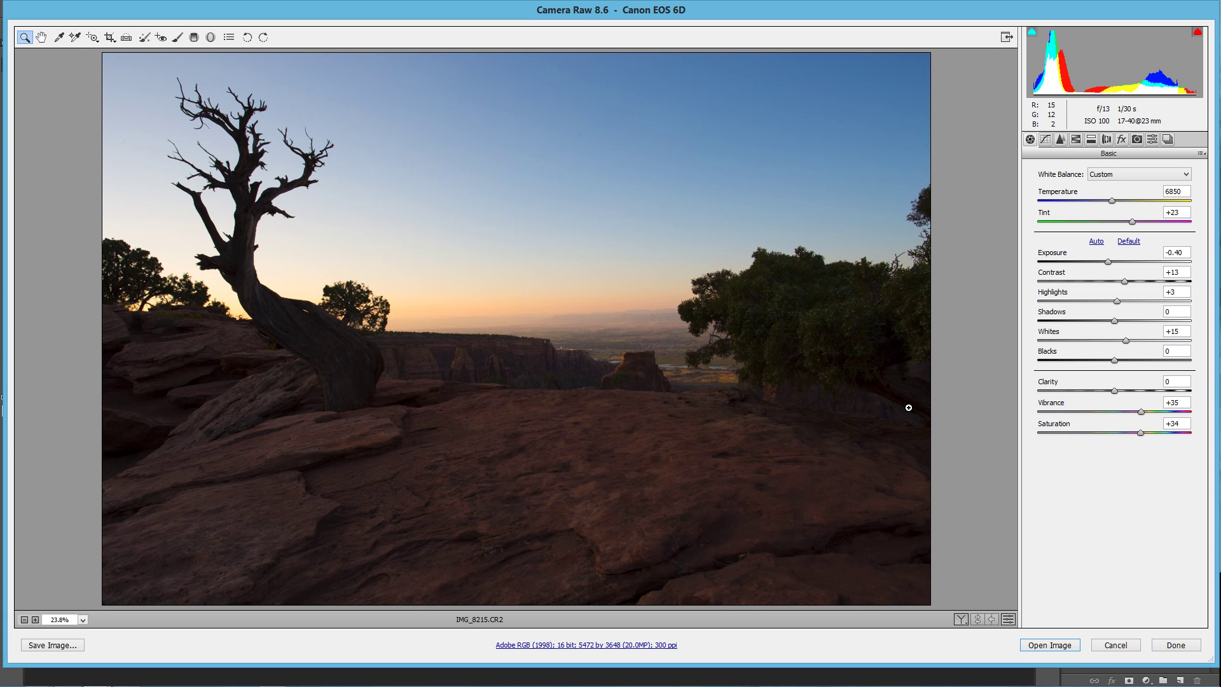
left_click(1051, 646)
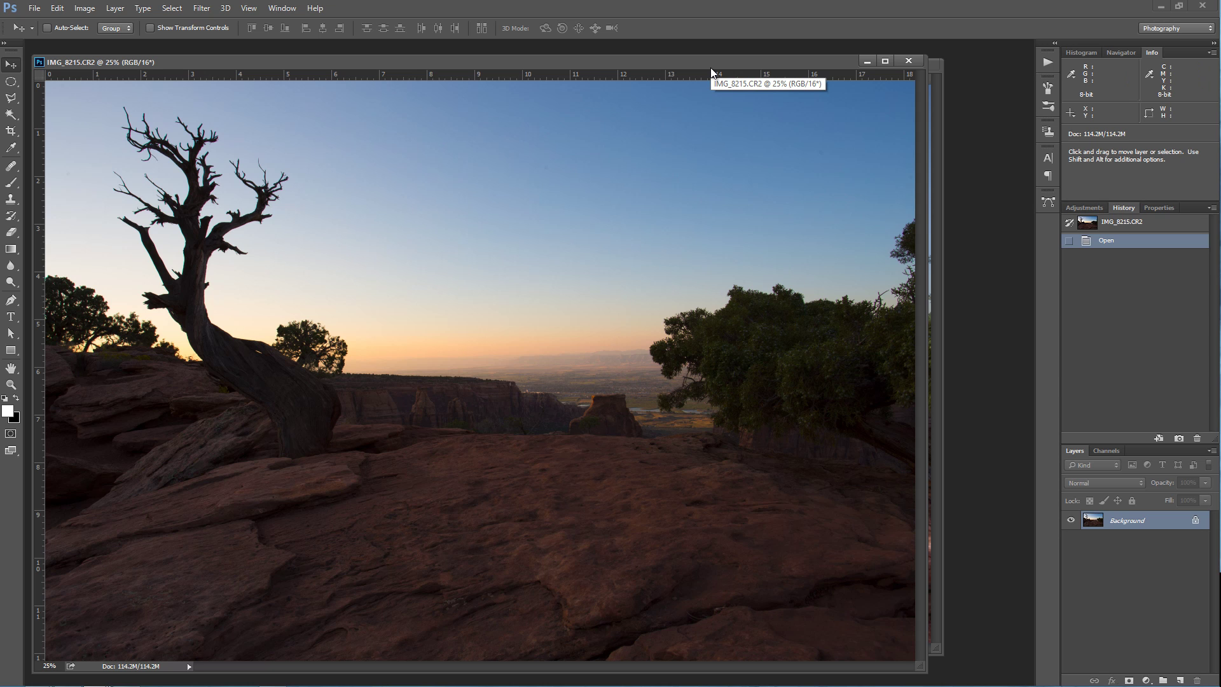
Drag the raw exposure onto the tone-mapped document as a new layer
left_click_drag(726, 72, 1005, 74)
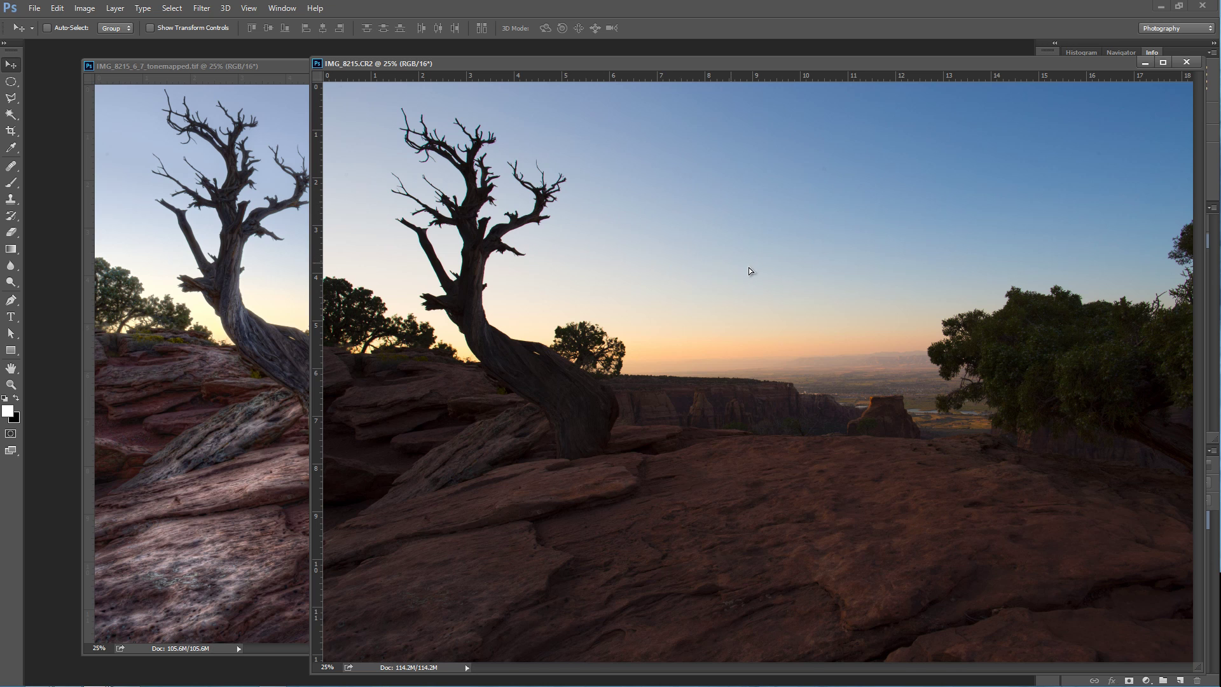
left_click_drag(680, 268, 244, 268)
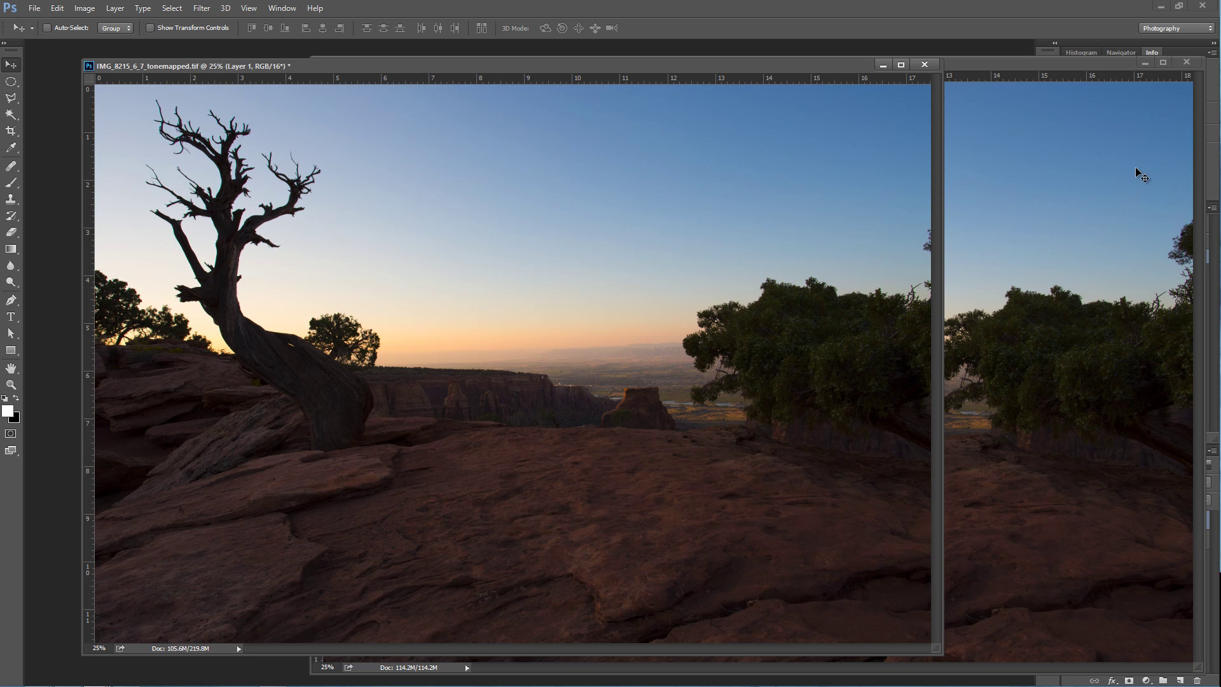
left_click(1139, 175)
Close the CR2 document without saving and toggle Layer 1 to compare exposures
left_click(1187, 62)
left_click(593, 252)
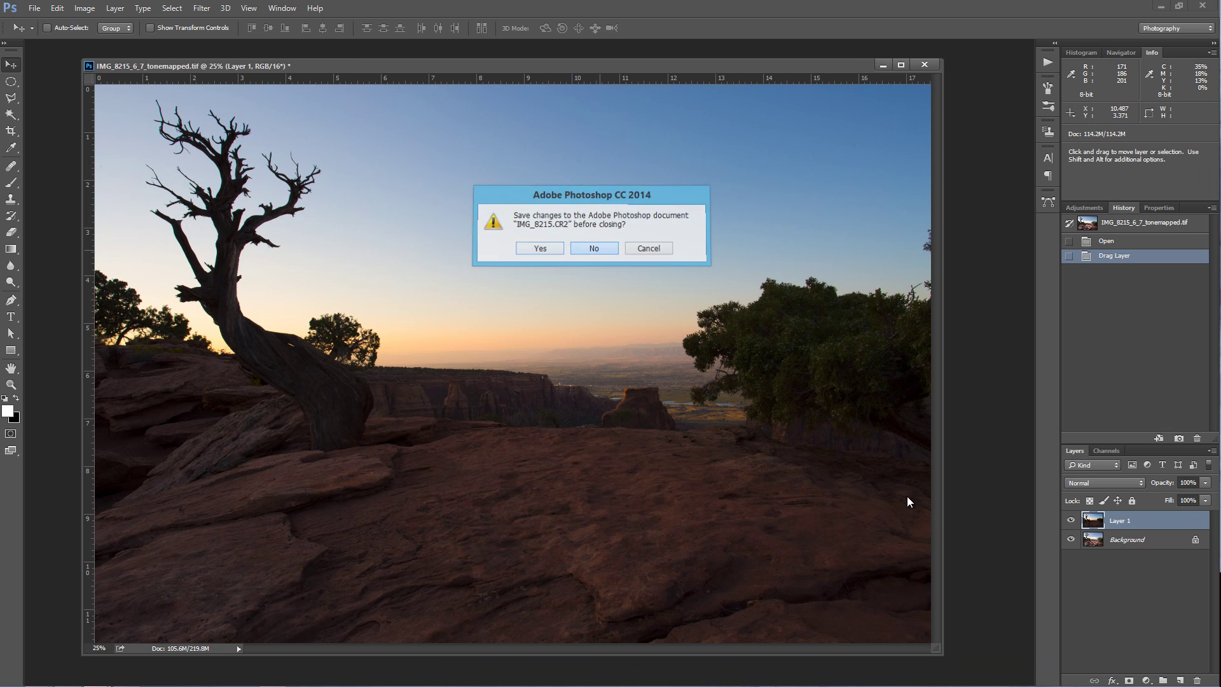
left_click(1071, 520)
left_click(1072, 520)
left_click(1072, 520)
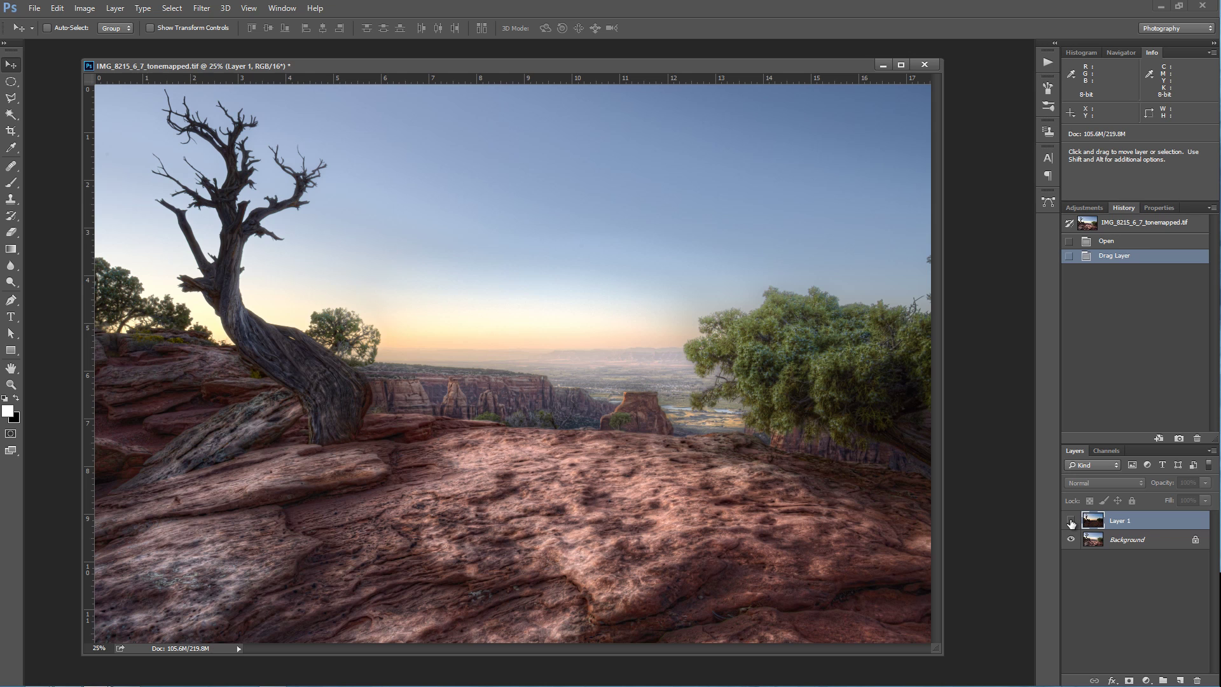
Toggle Layer 1's visibility to compare the dark exposure with the HDR
left_click(1072, 522)
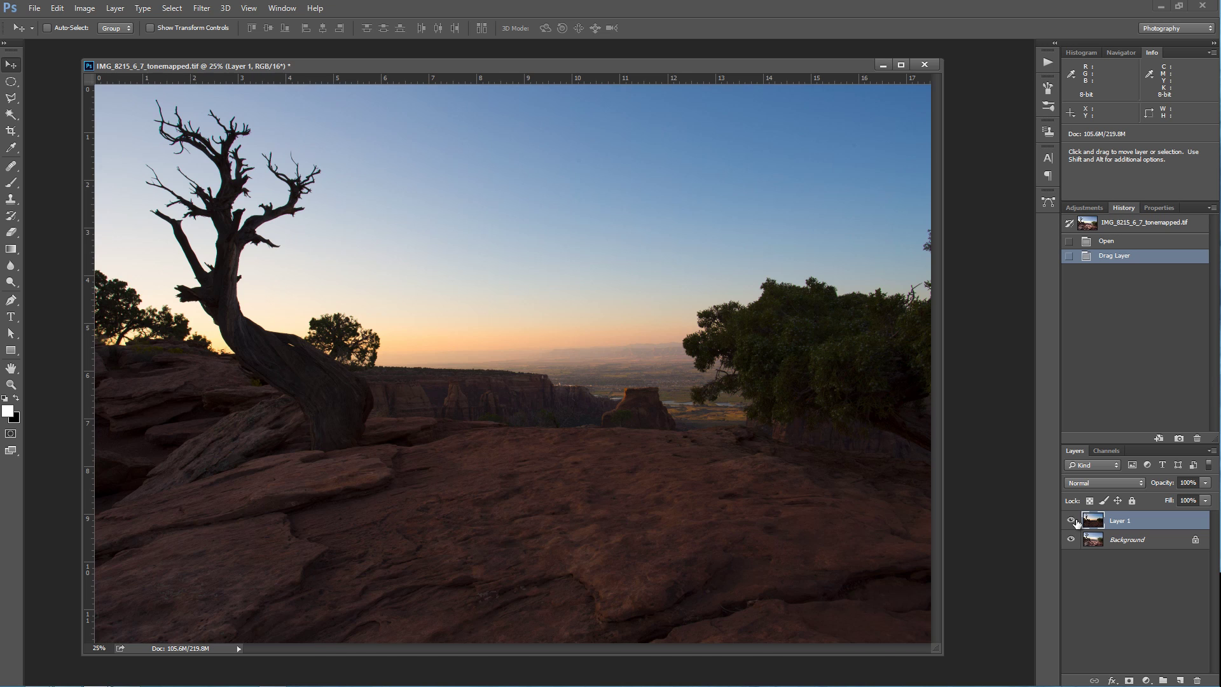
left_click(1072, 522)
left_click(1074, 522)
Convert the Background into Layer 0 and select both layers for auto-alignment
double_click(1139, 541)
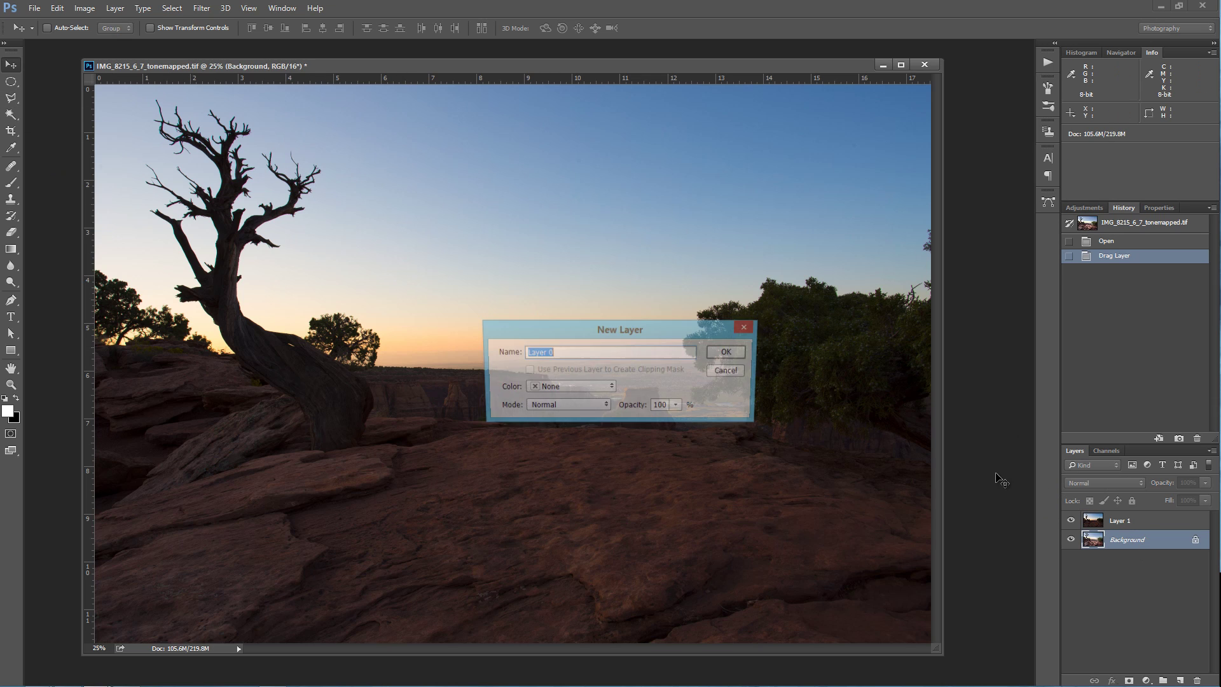
key("Return")
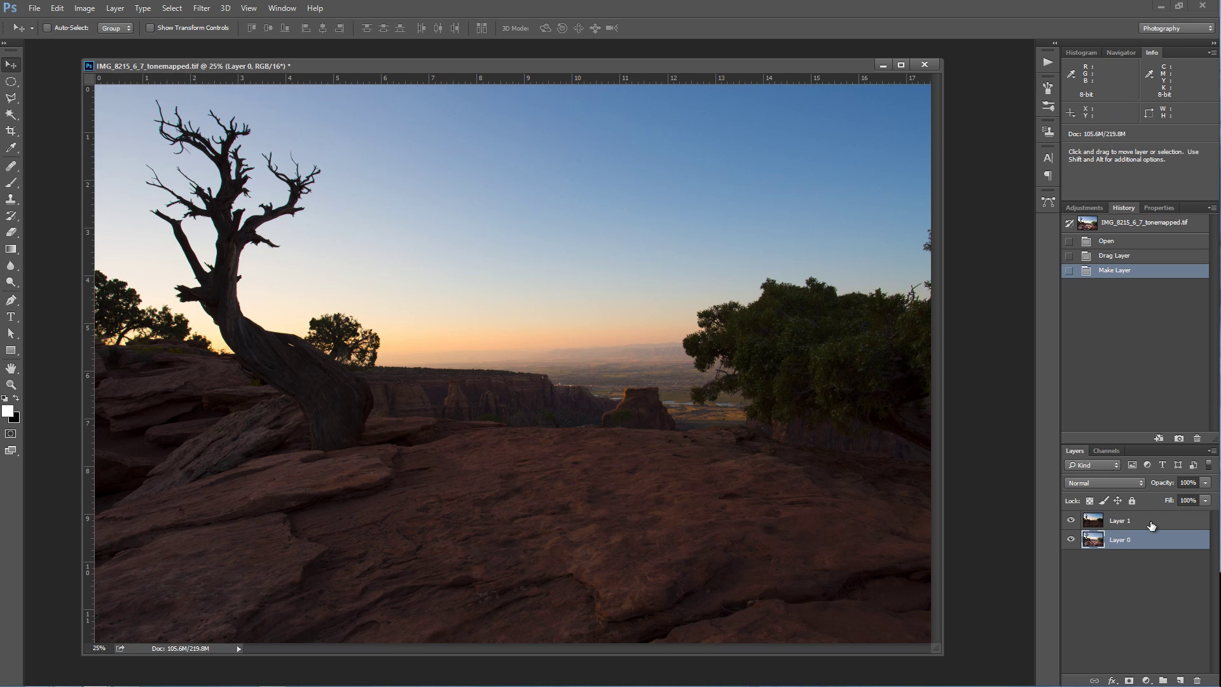
left_click(1152, 523, "shift")
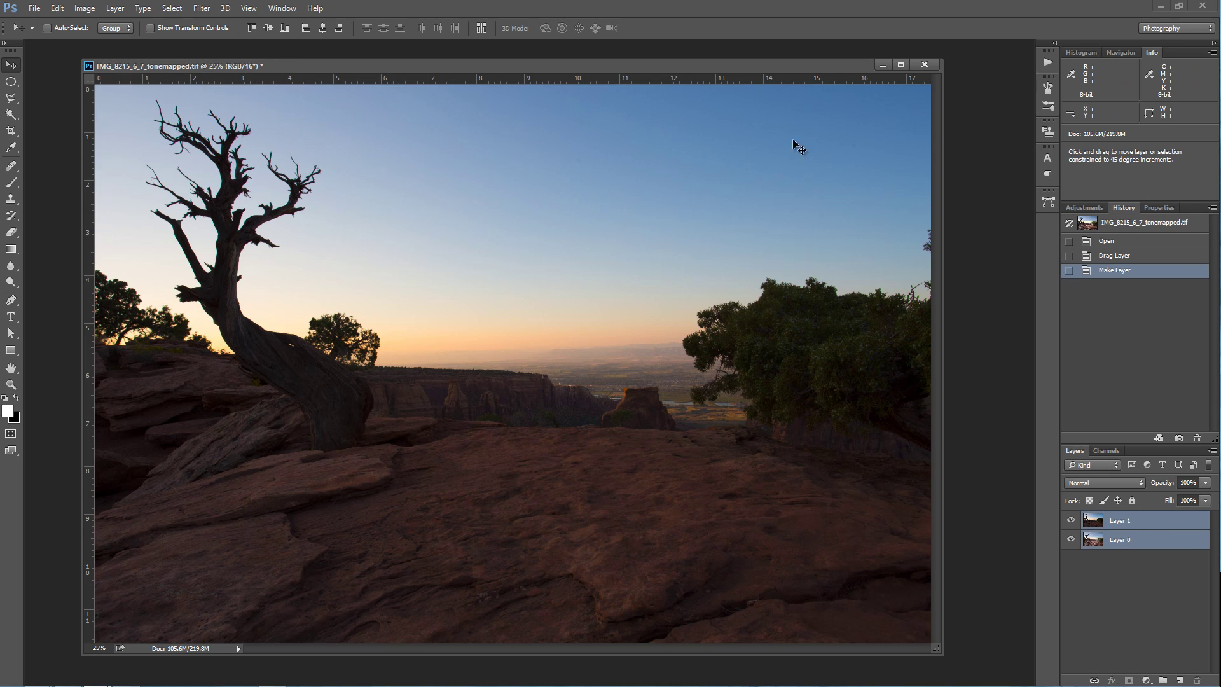
left_click(481, 29)
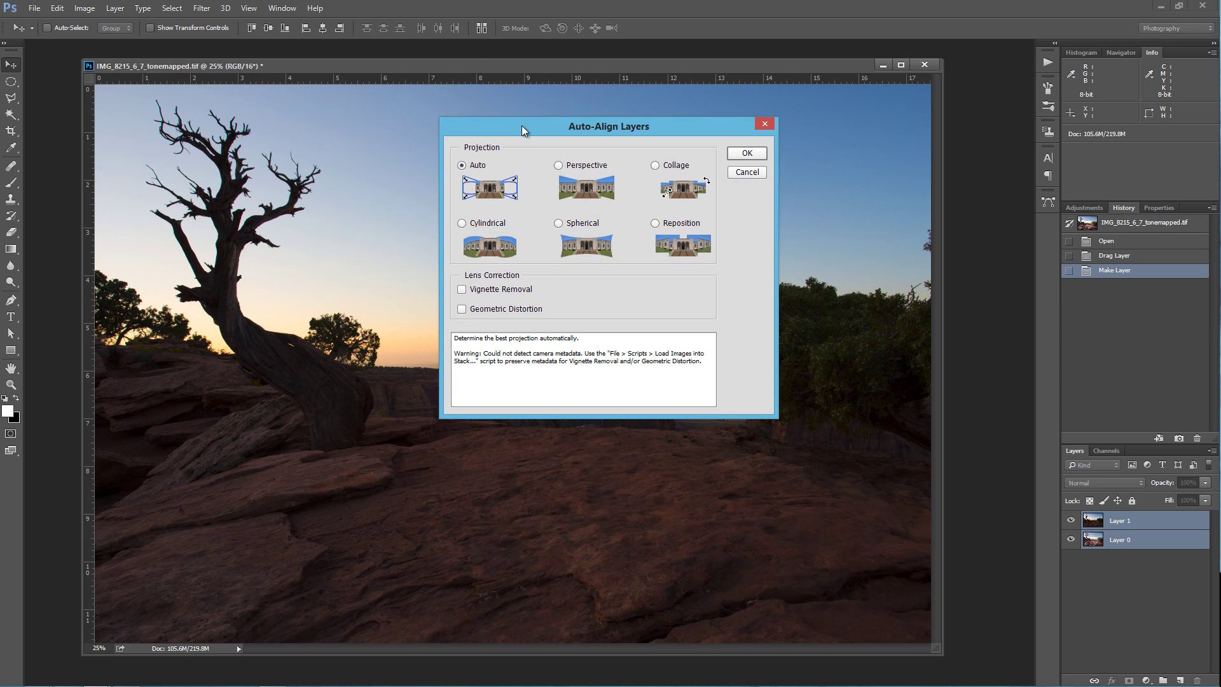
Auto-align the two exposures with Auto projection, then toggle Layer 1 to check the result
left_click(749, 153)
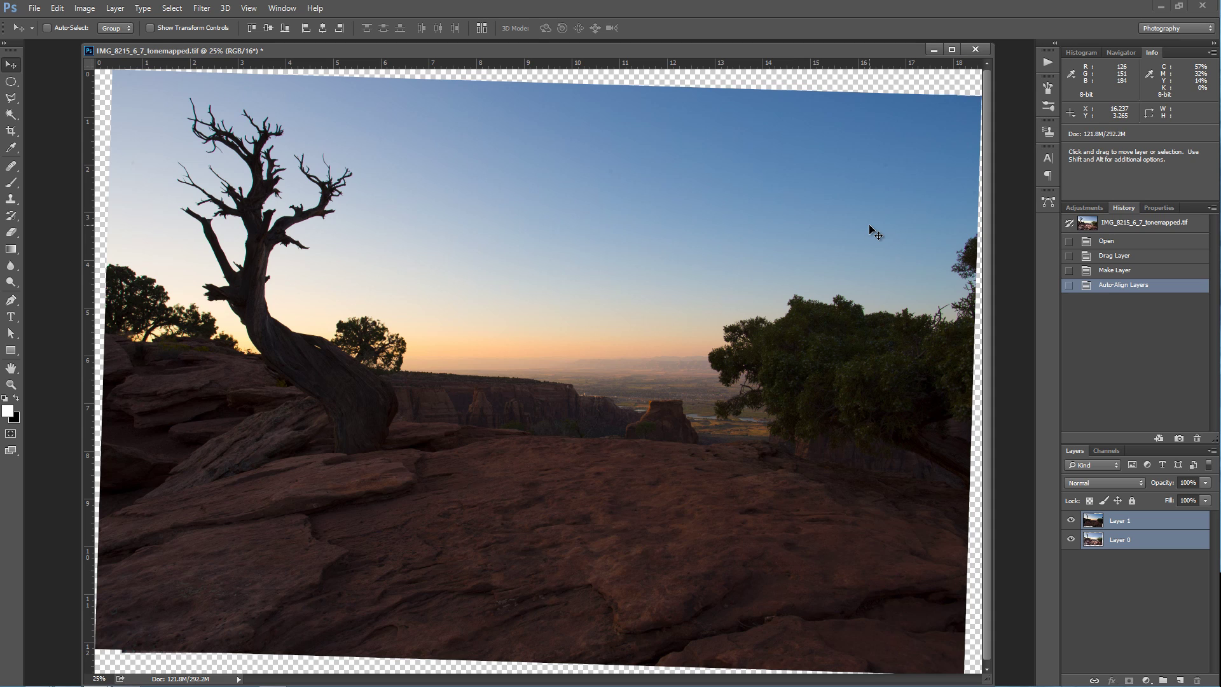
left_click(1071, 520)
left_click(1072, 520)
left_click(1071, 520)
left_click(1072, 521)
left_click(1072, 521)
left_click(1072, 520)
Select the upper sky on Layer 1 with the Magic Wand
left_click(11, 115)
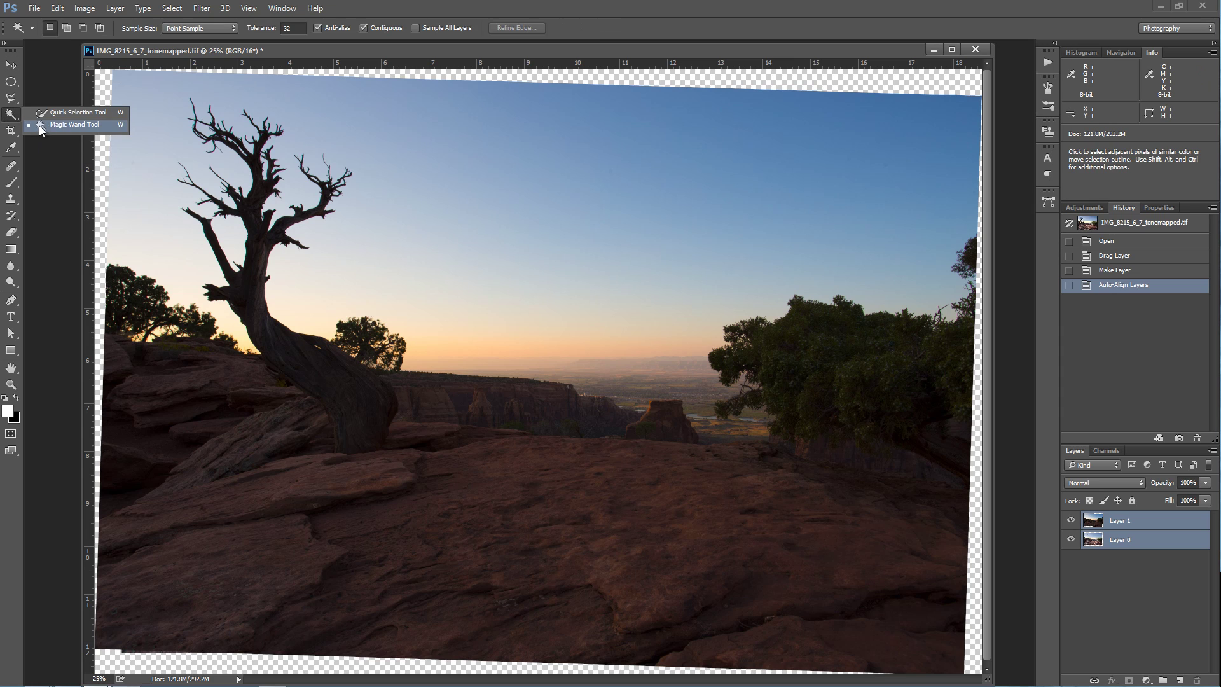
left_click(56, 125)
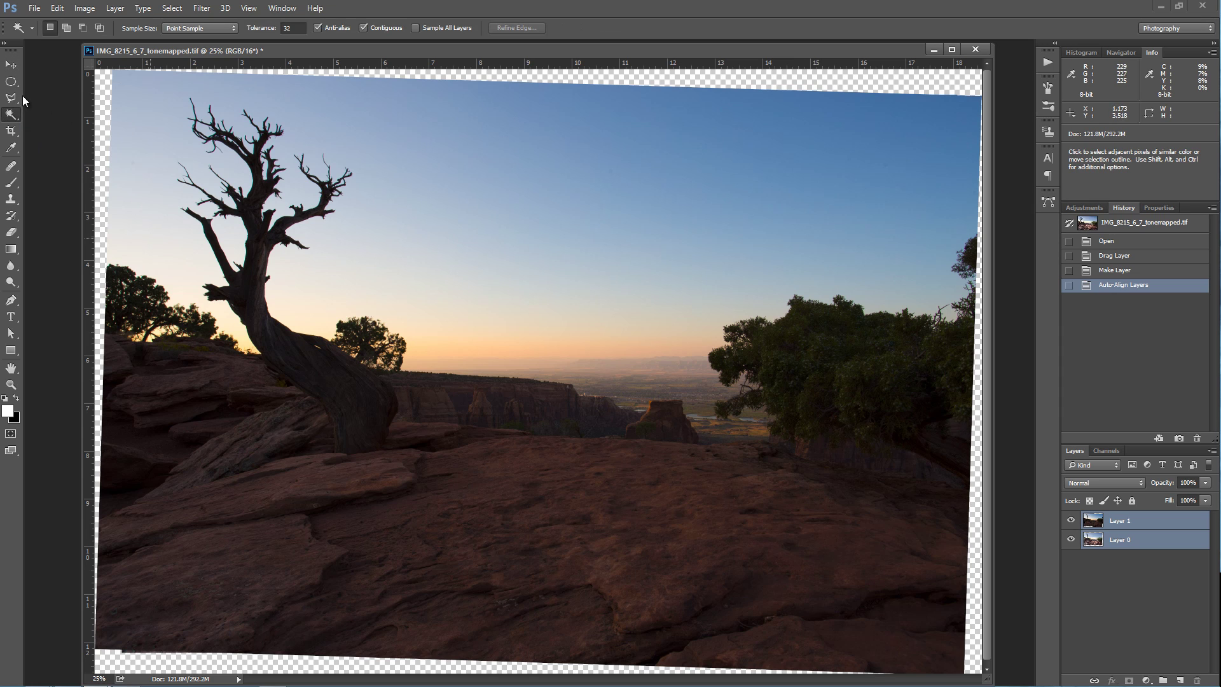
left_click(1145, 518)
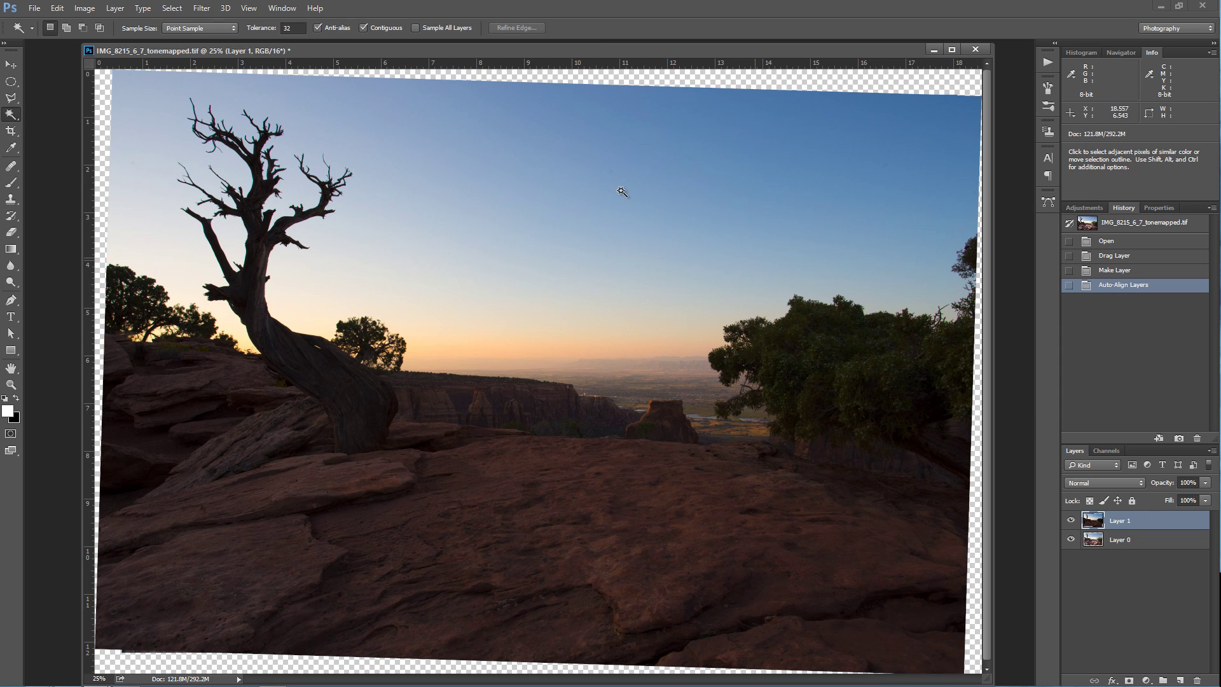
left_click(558, 159)
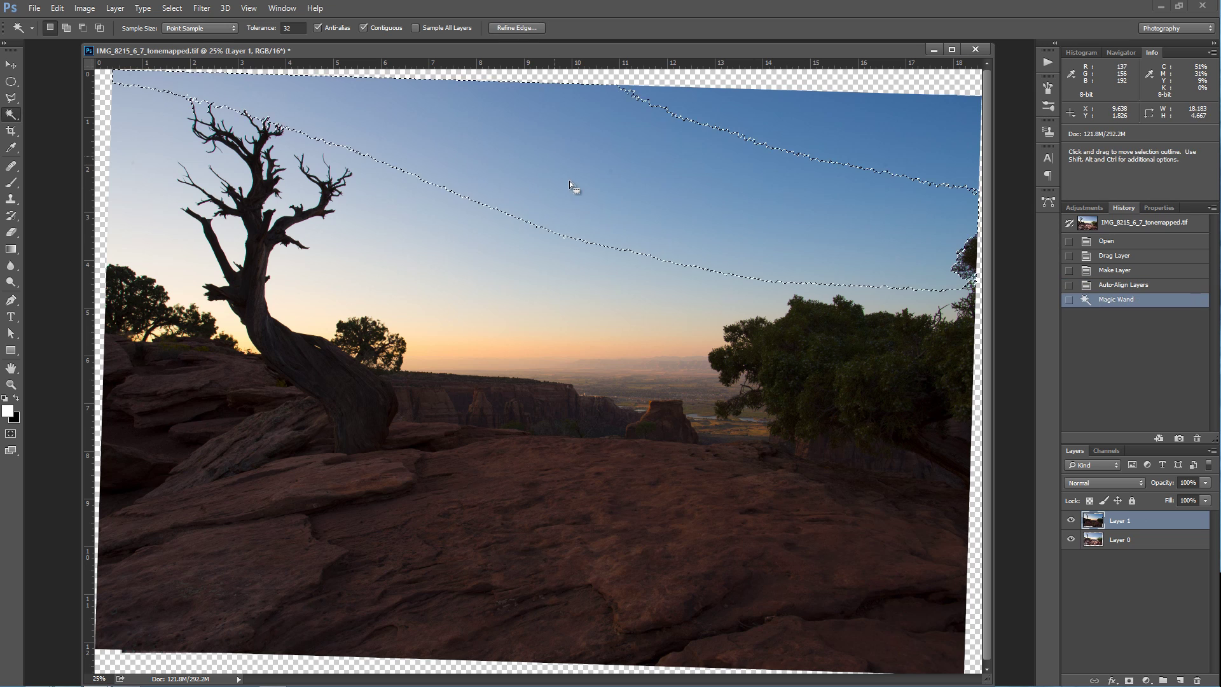
Extend the sky selection with the Quick Selection Tool around the tree and down to the horizon
right_click(18, 118)
left_click(56, 118)
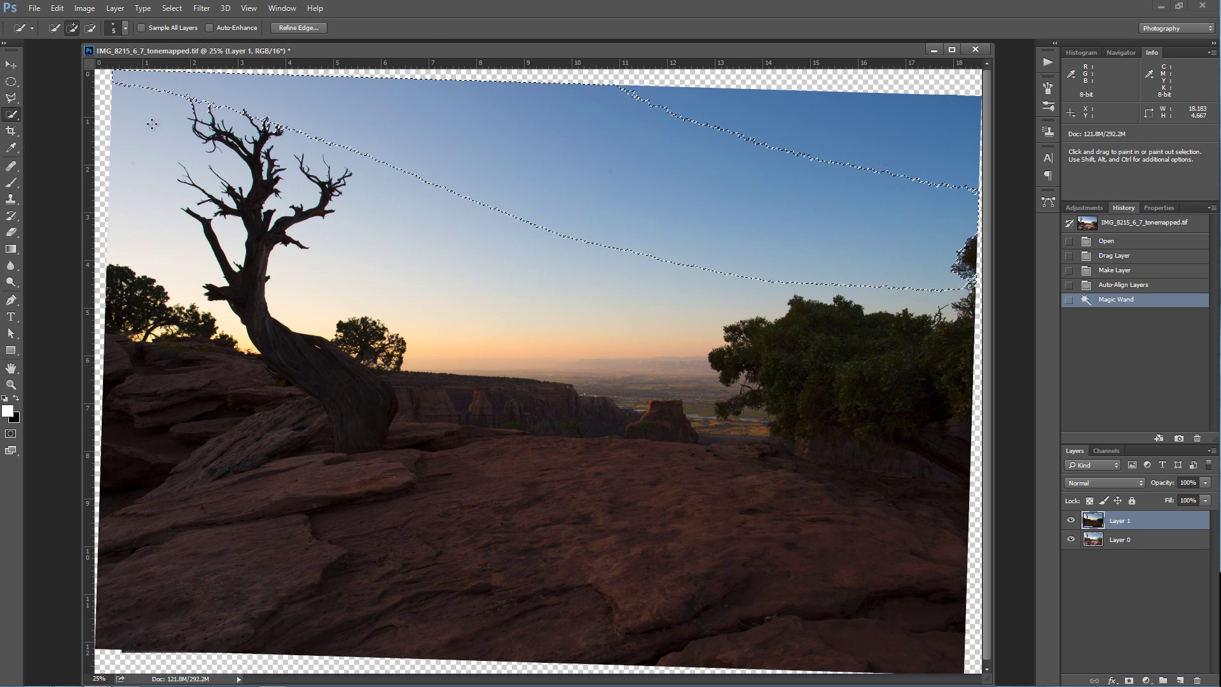
left_click_drag(801, 149, 951, 136)
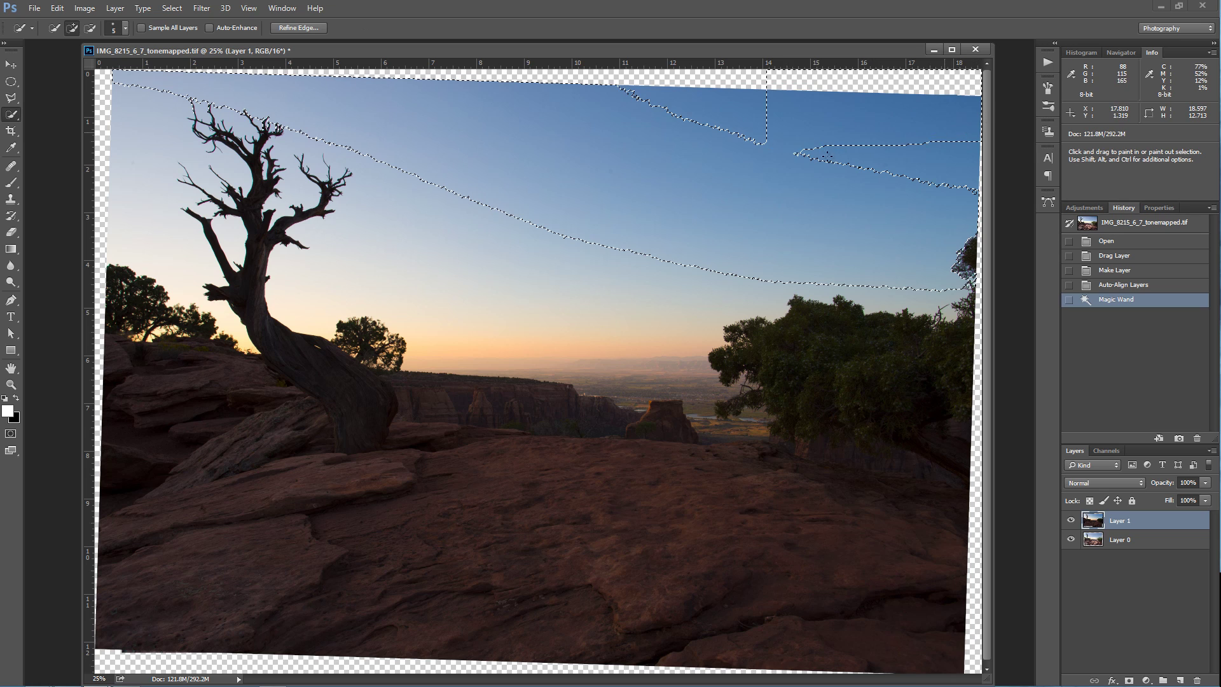
left_click_drag(807, 159, 718, 267)
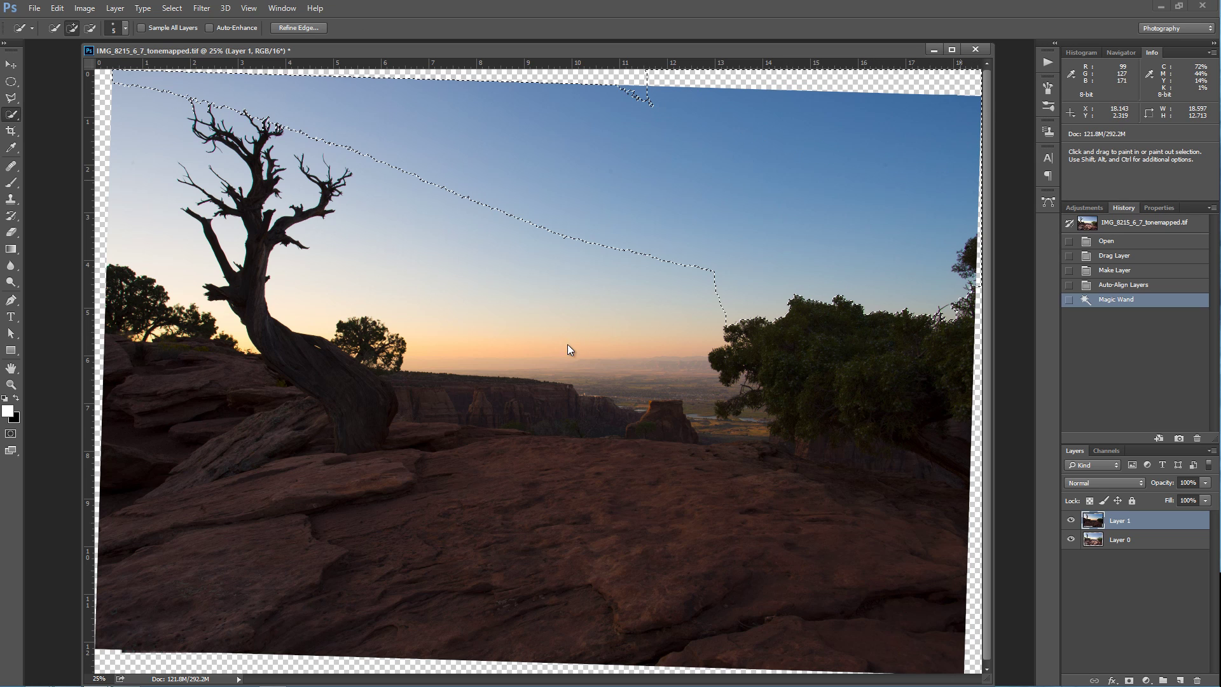
mouse_move(568, 344)
left_mouse_down()
mouse_move(534, 284)
mouse_move(236, 235)
mouse_move(267, 133)
mouse_move(191, 203)
left_mouse_up()
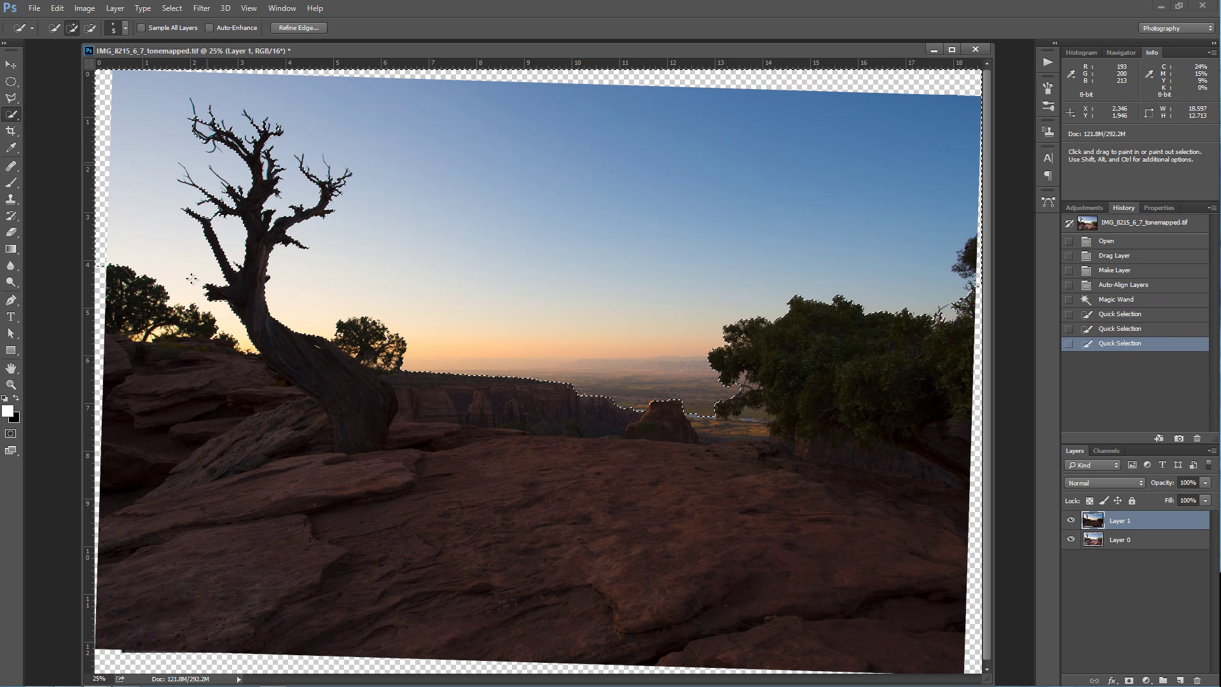
mouse_move(192, 282)
left_mouse_down()
mouse_move(216, 229)
mouse_move(280, 272)
left_mouse_up()
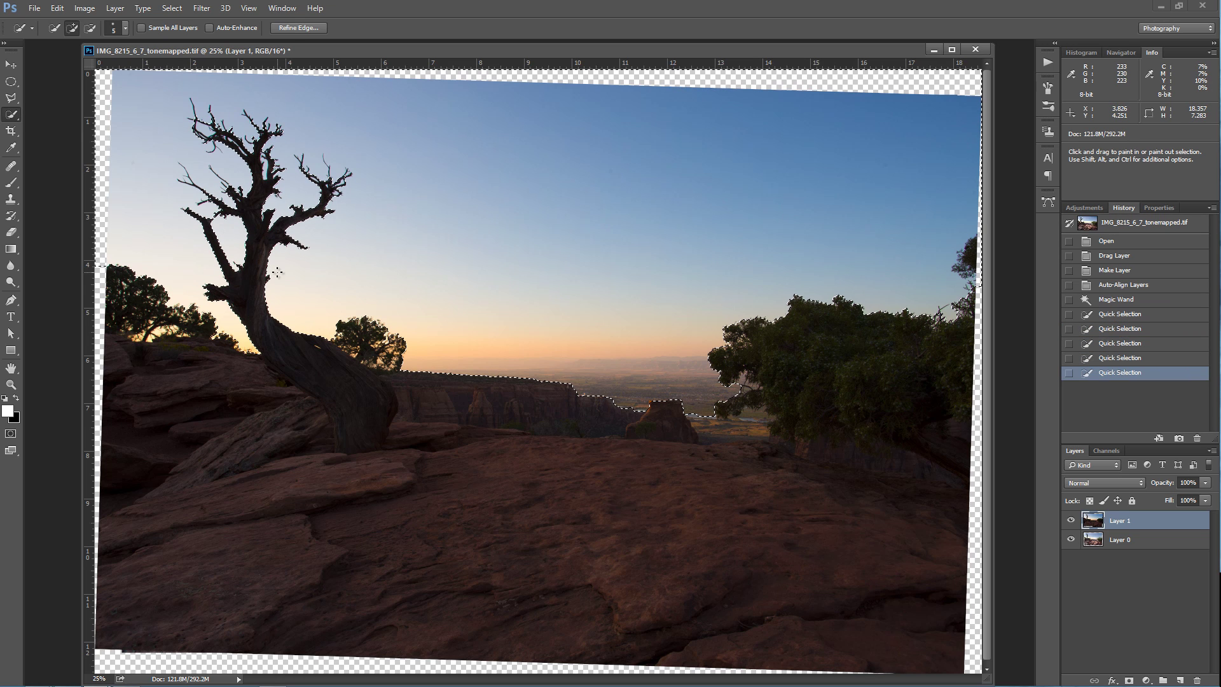
In Refine Edge, paint a size-600 Refine Radius brush over the juniper branches and horizon
left_click(296, 29)
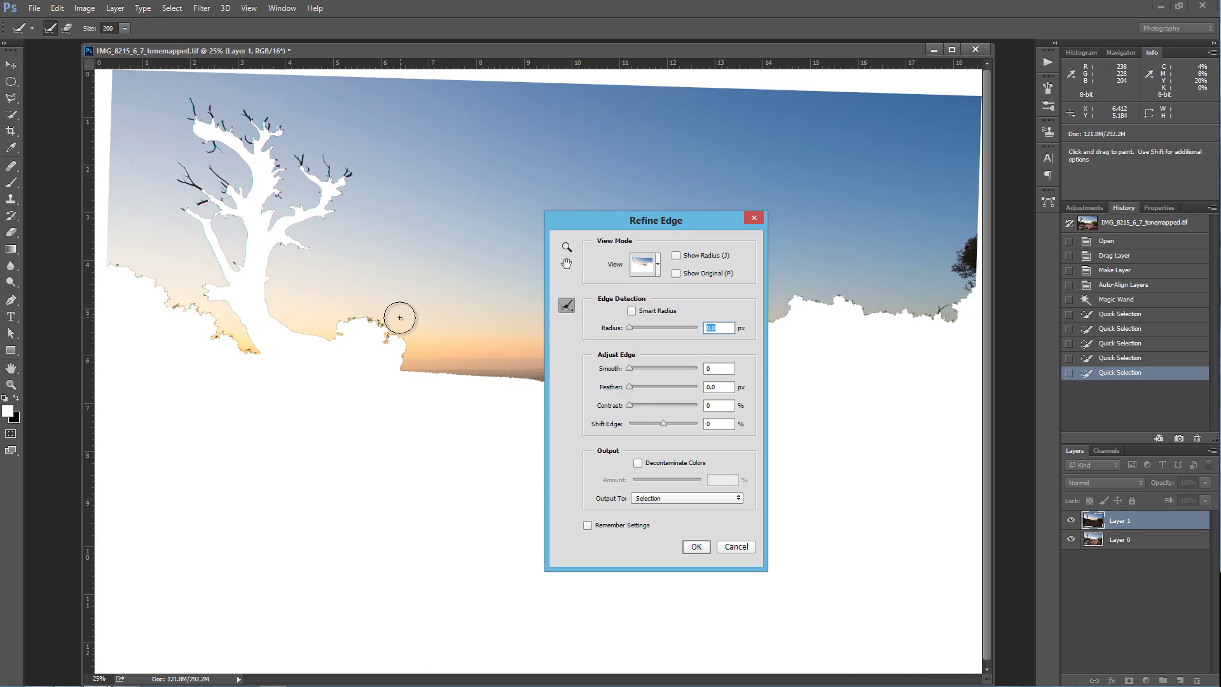
key("bracketright")
key("bracketright")
key("bracketright")
key("bracketright")
key("bracketright")
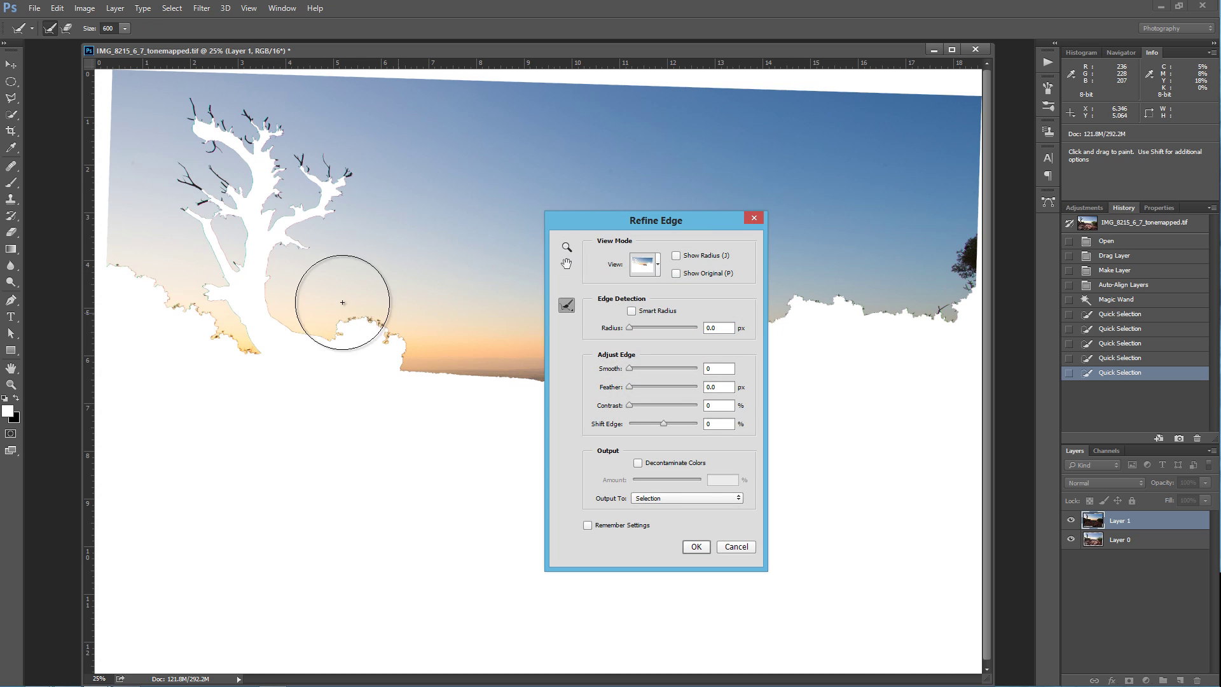
mouse_move(327, 300)
left_mouse_down()
mouse_move(316, 248)
mouse_move(360, 189)
mouse_move(304, 137)
mouse_move(210, 124)
mouse_move(175, 177)
mouse_move(200, 249)
mouse_move(183, 280)
mouse_move(239, 335)
mouse_move(142, 273)
left_mouse_up()
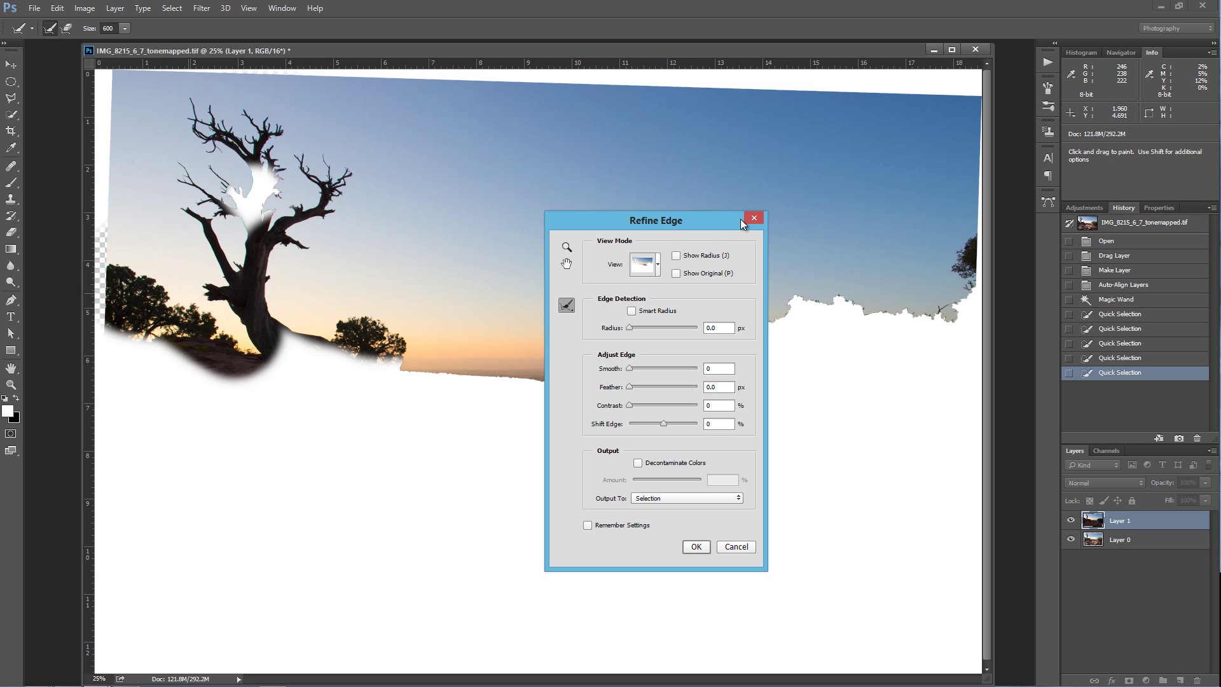
left_click_drag(696, 220, 258, 290)
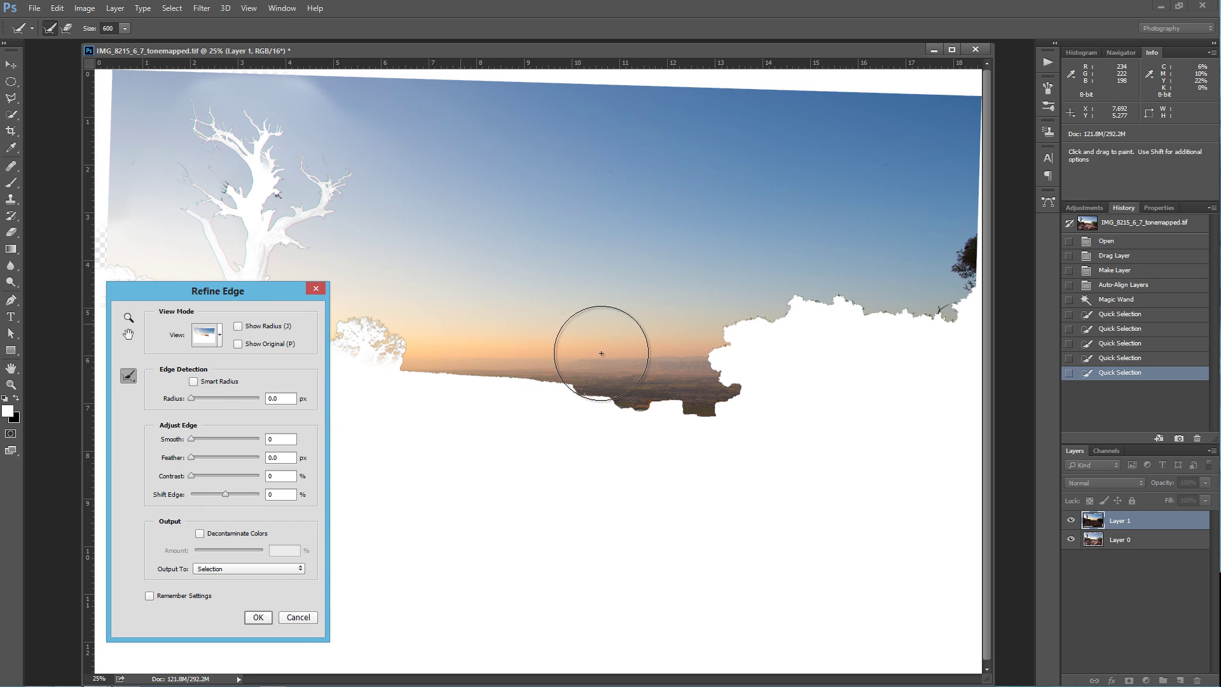
mouse_move(607, 359)
left_mouse_down()
mouse_move(698, 376)
mouse_move(702, 340)
mouse_move(765, 314)
mouse_move(919, 329)
mouse_move(952, 261)
mouse_move(927, 212)
left_mouse_up()
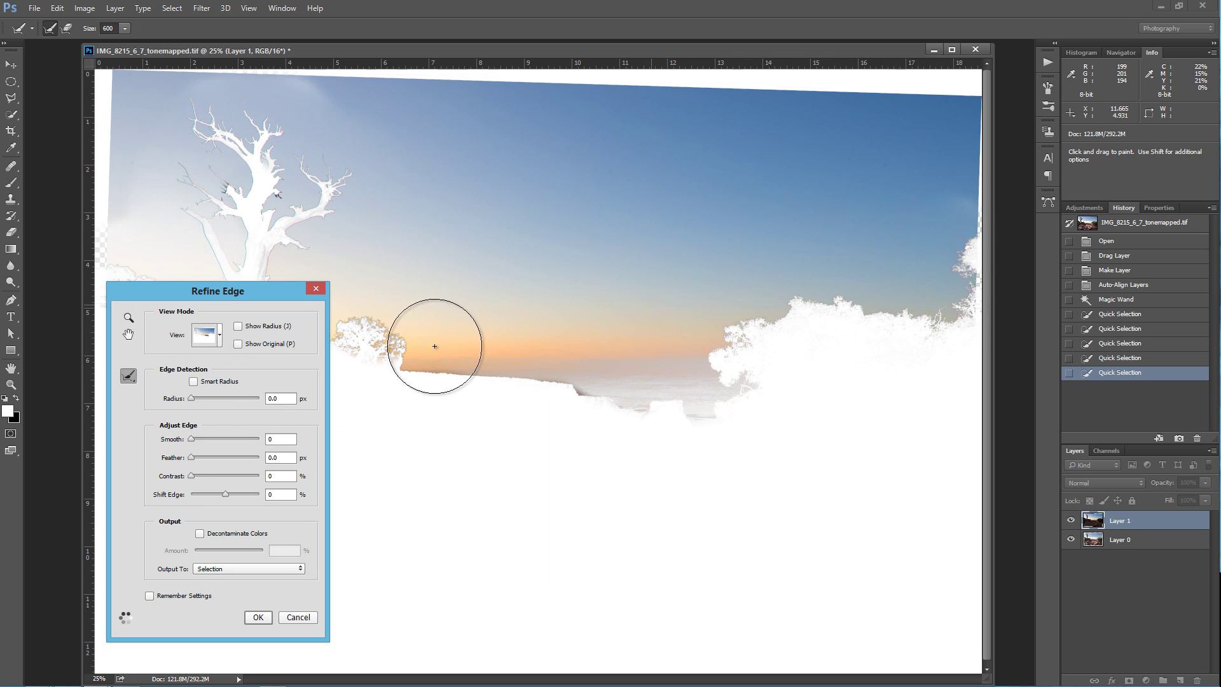
Apply the refined selection as a layer mask on Layer 1, inspect it, then fit on screen
left_click(257, 618)
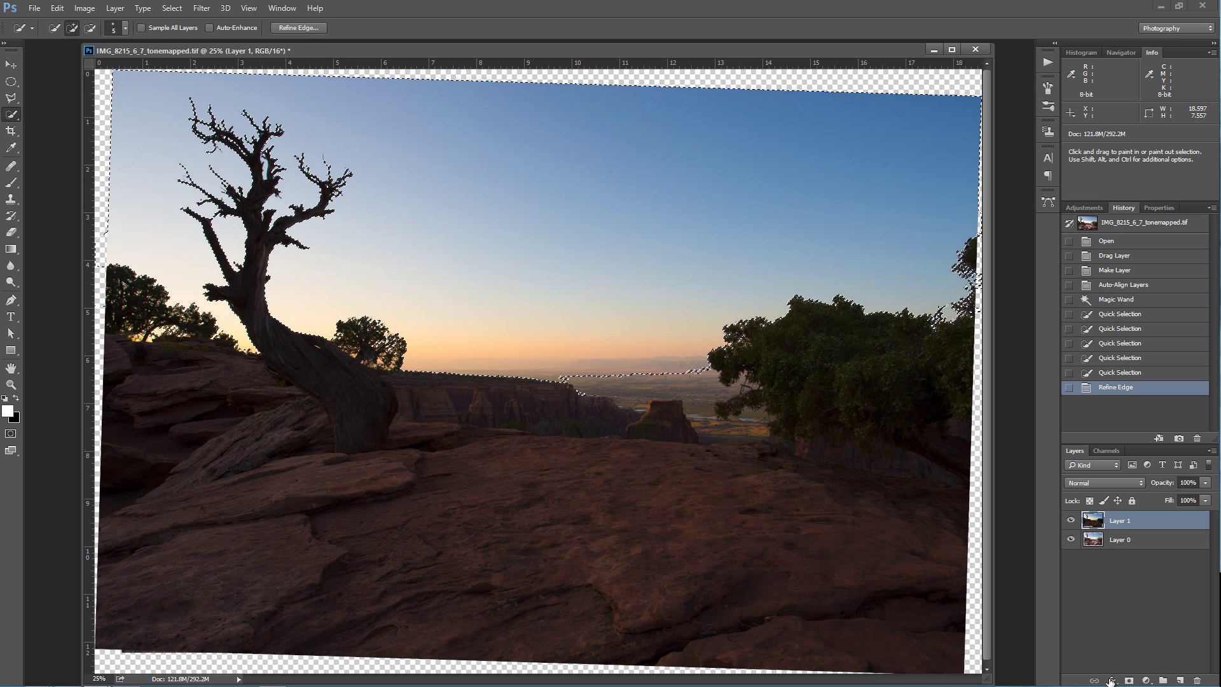
left_click(1129, 680)
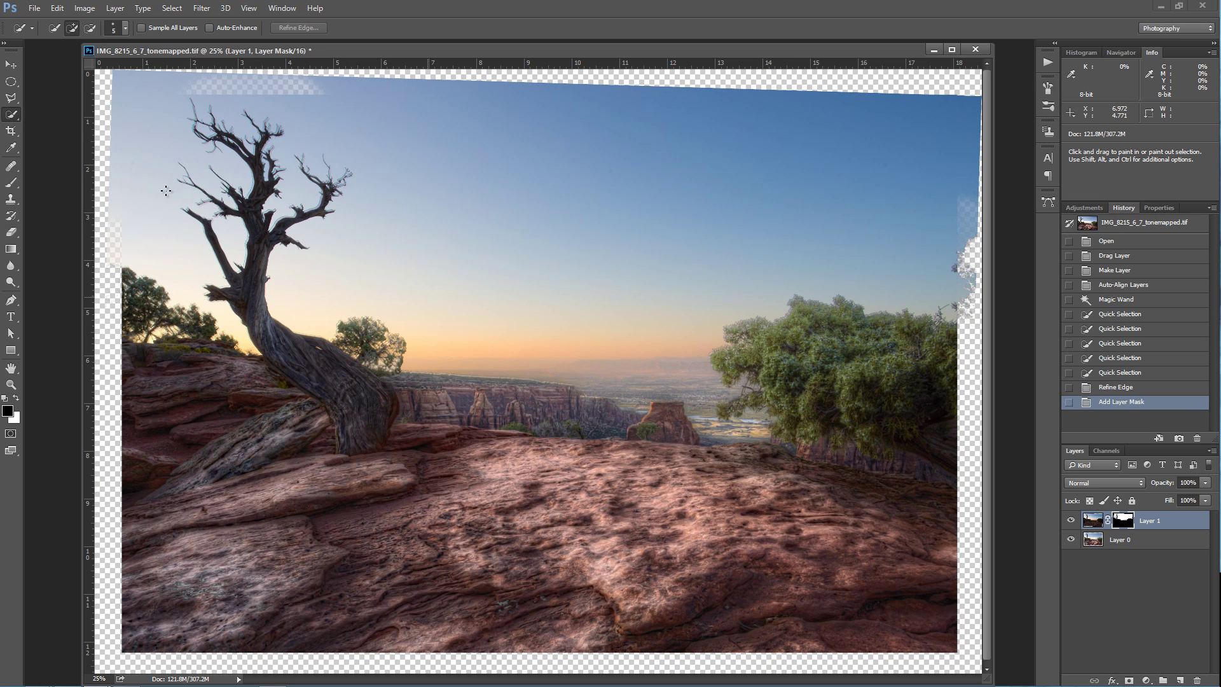
scroll(253, 151, "up", 10)
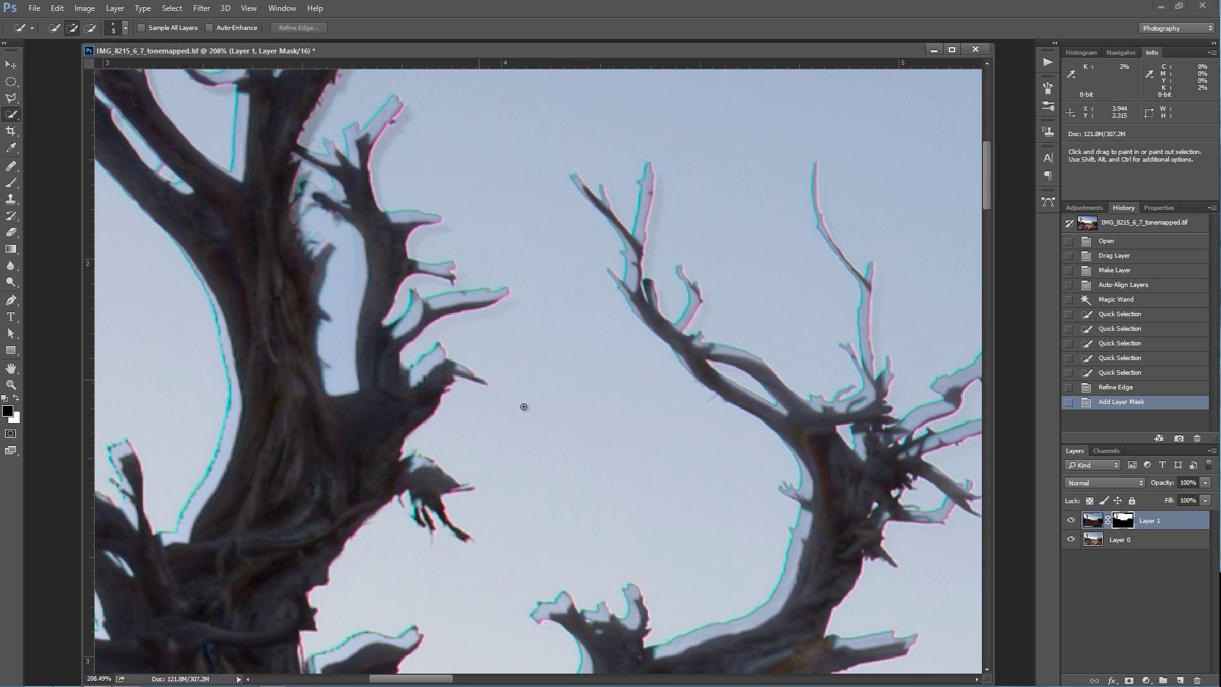
right_click(580, 384)
left_click(614, 391)
Step back through History to the Auto-Align Layers state
left_click(1113, 387)
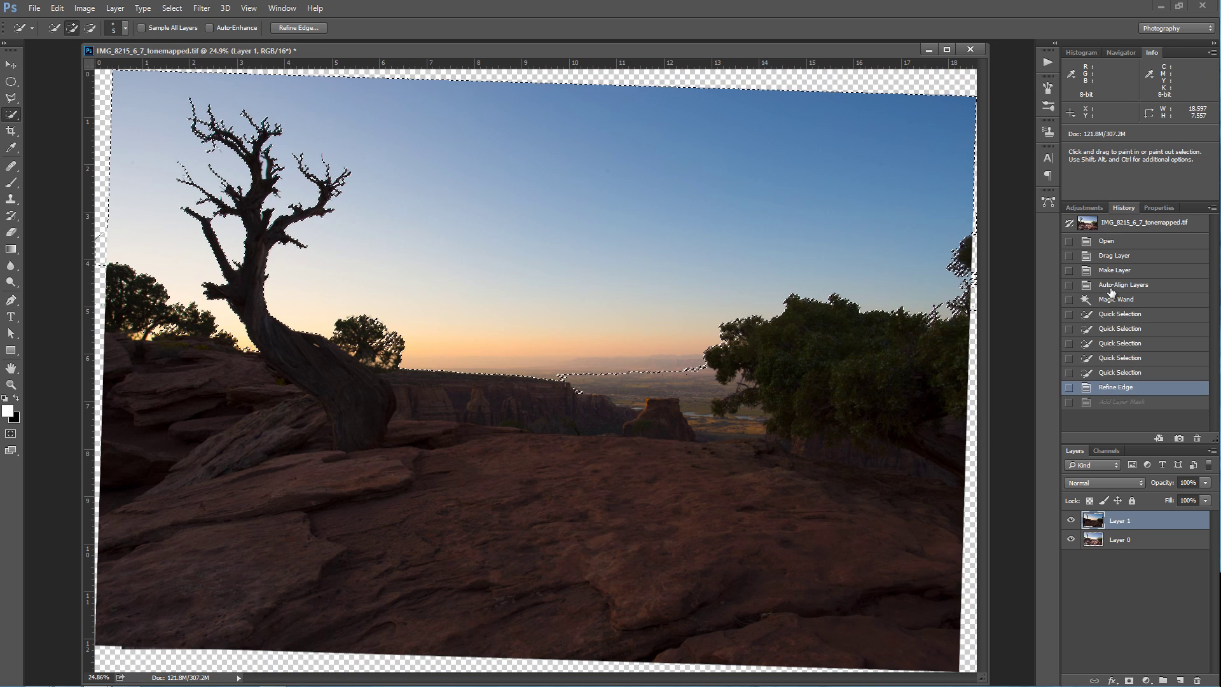
left_click(1108, 313)
left_click(1109, 299)
left_click(1106, 286)
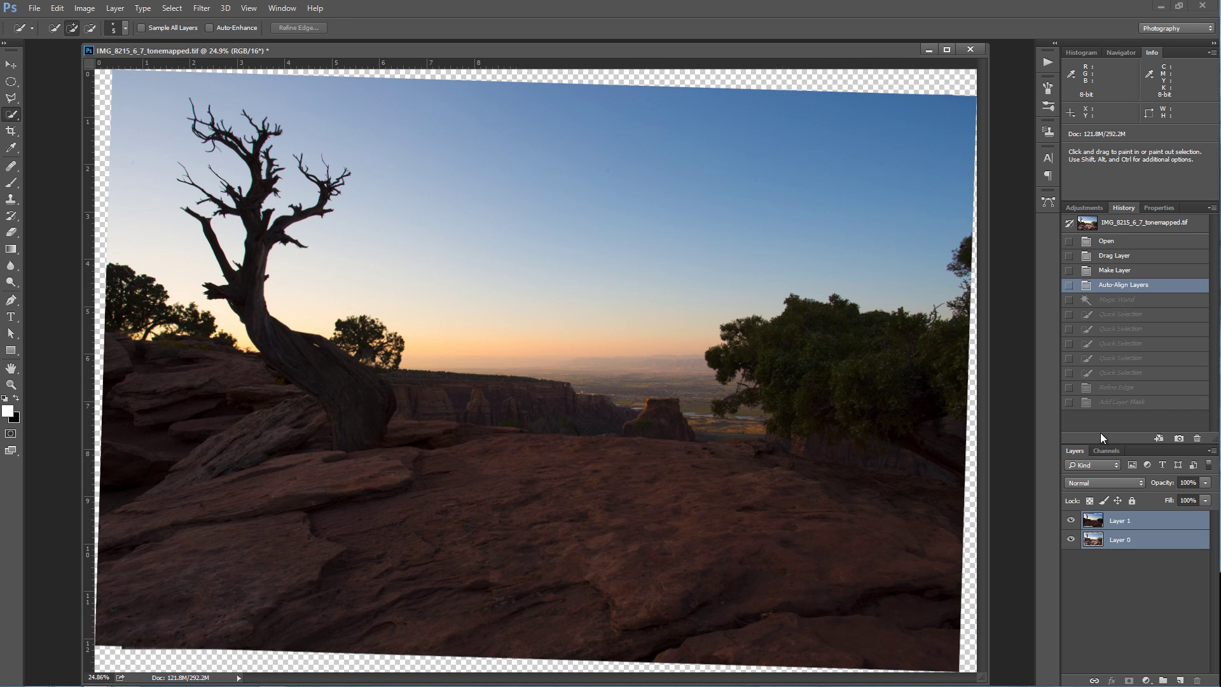
Set Layer 1's blend mode to Difference and zoom into the tree's branches
left_click(1090, 482)
left_click(1068, 410)
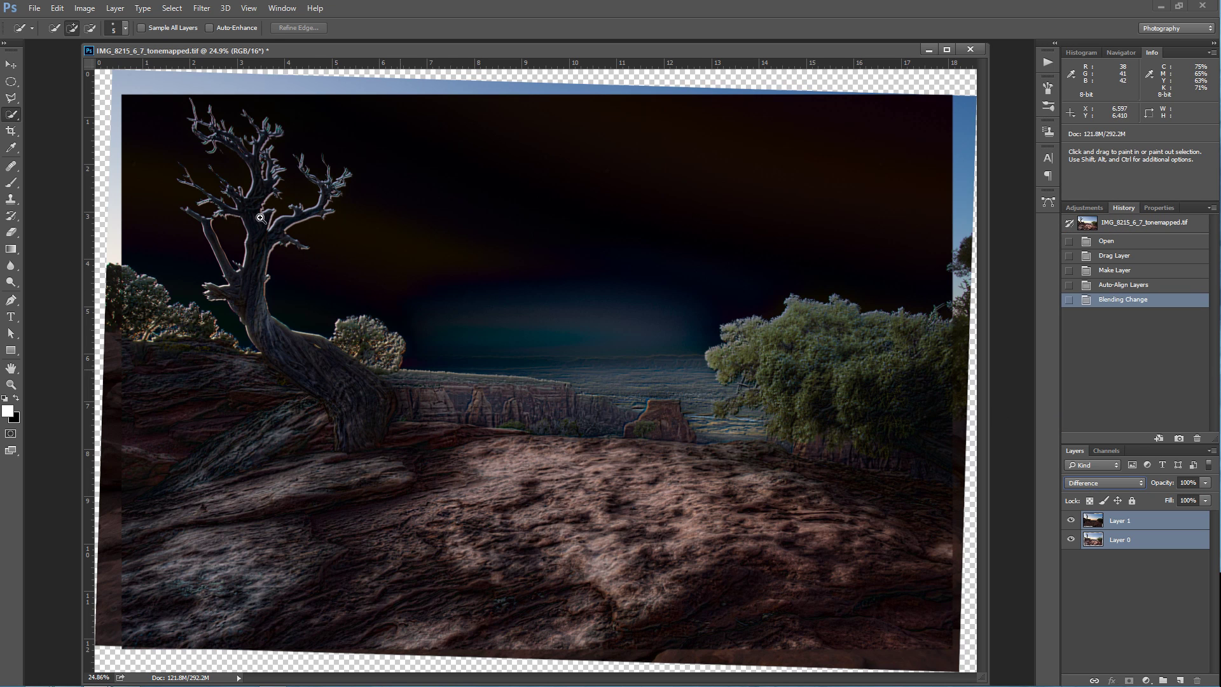
key("ctrl+space")
left_click_drag(275, 239, 321, 330)
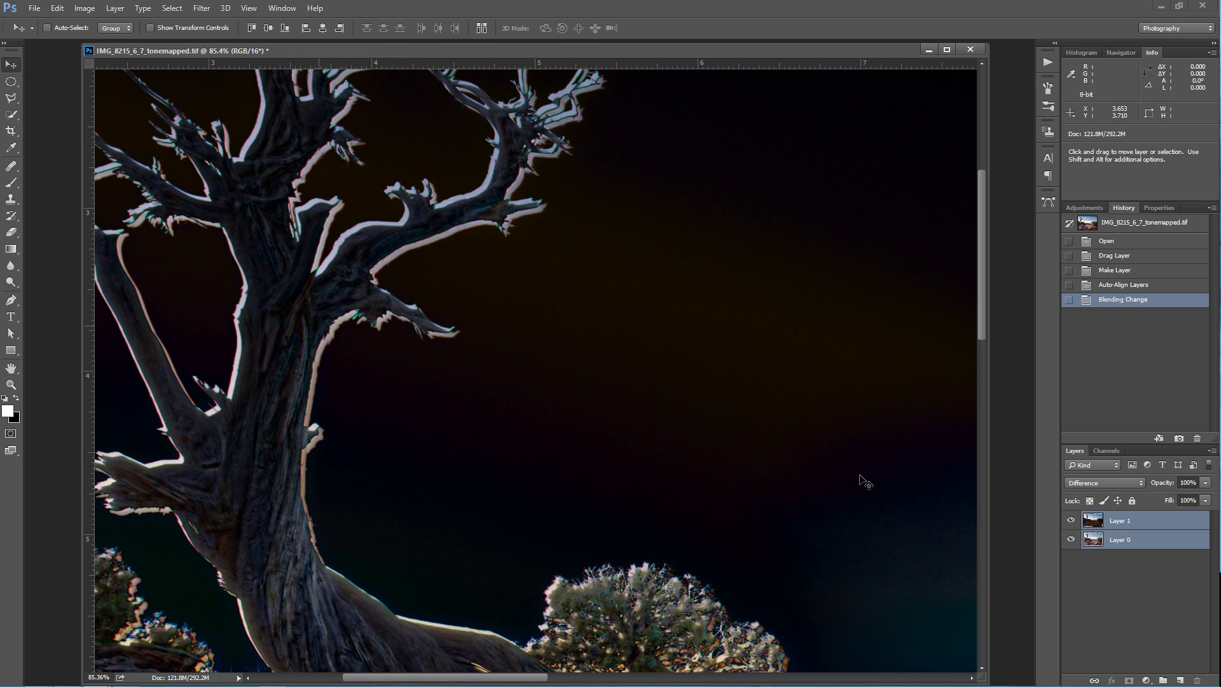
Nudge Layer 1 into alignment with Layer 0, then fit the image on screen
left_click(1137, 523)
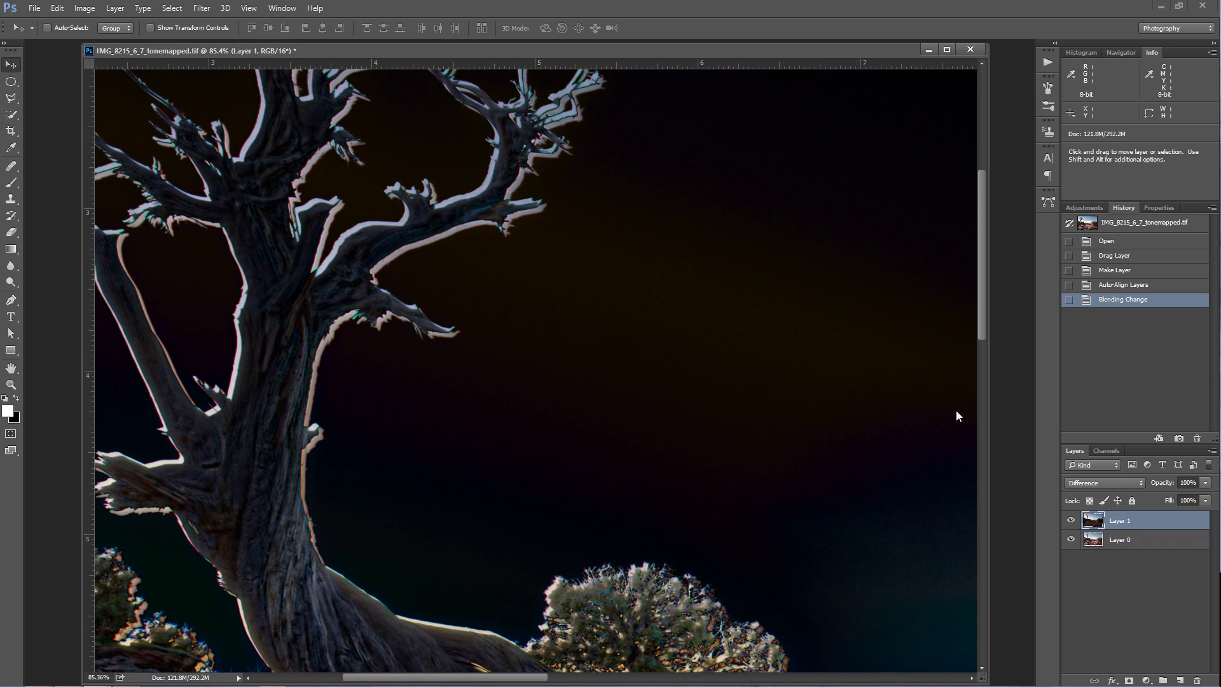
left_click_drag(337, 284, 342, 287)
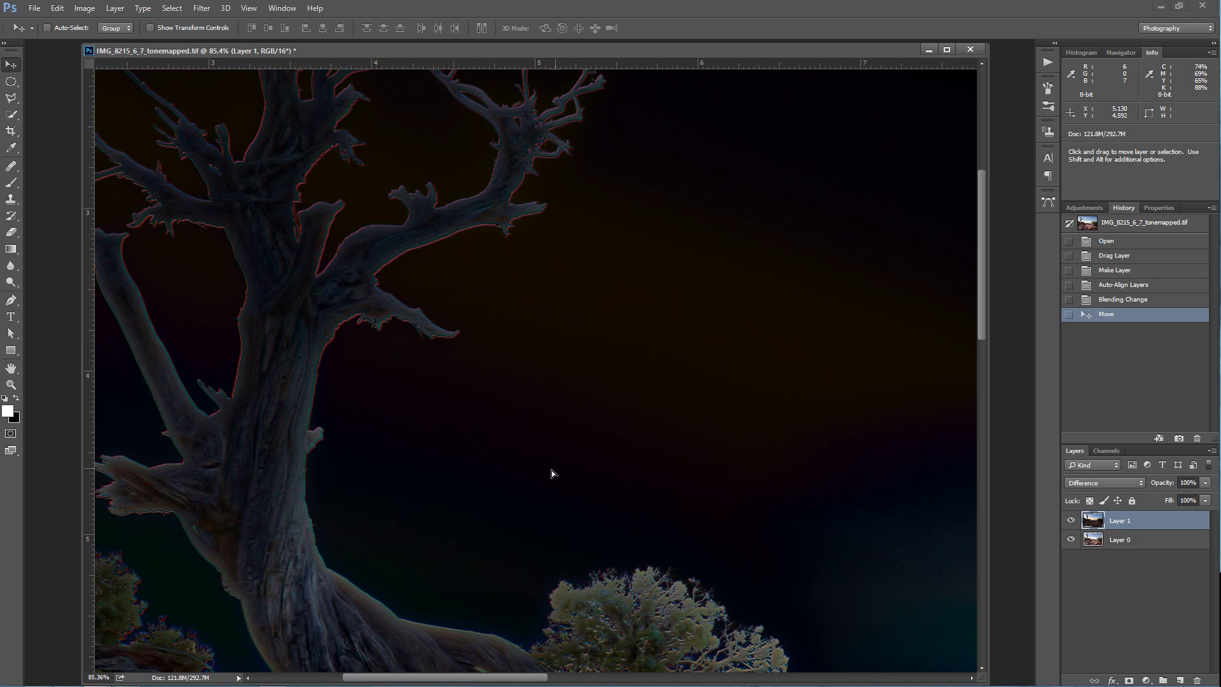
left_click_drag(552, 471, 547, 471)
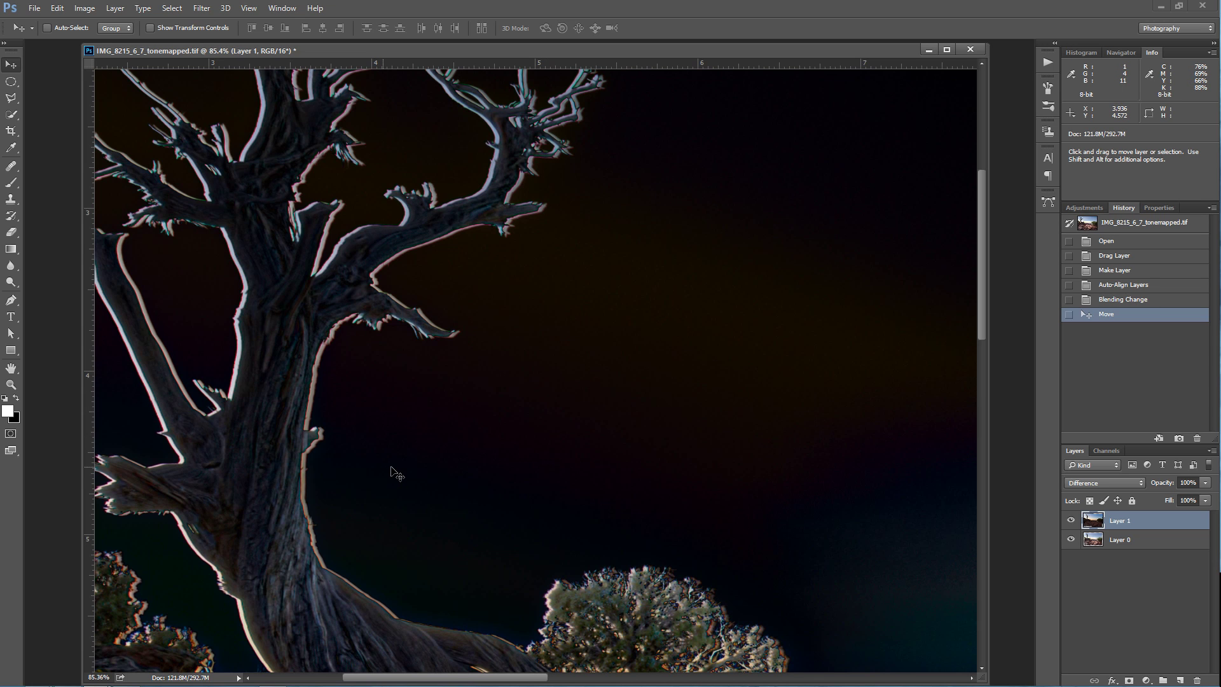
left_click_drag(395, 472, 396, 470)
right_click(543, 399, "ctrl")
left_click(563, 405)
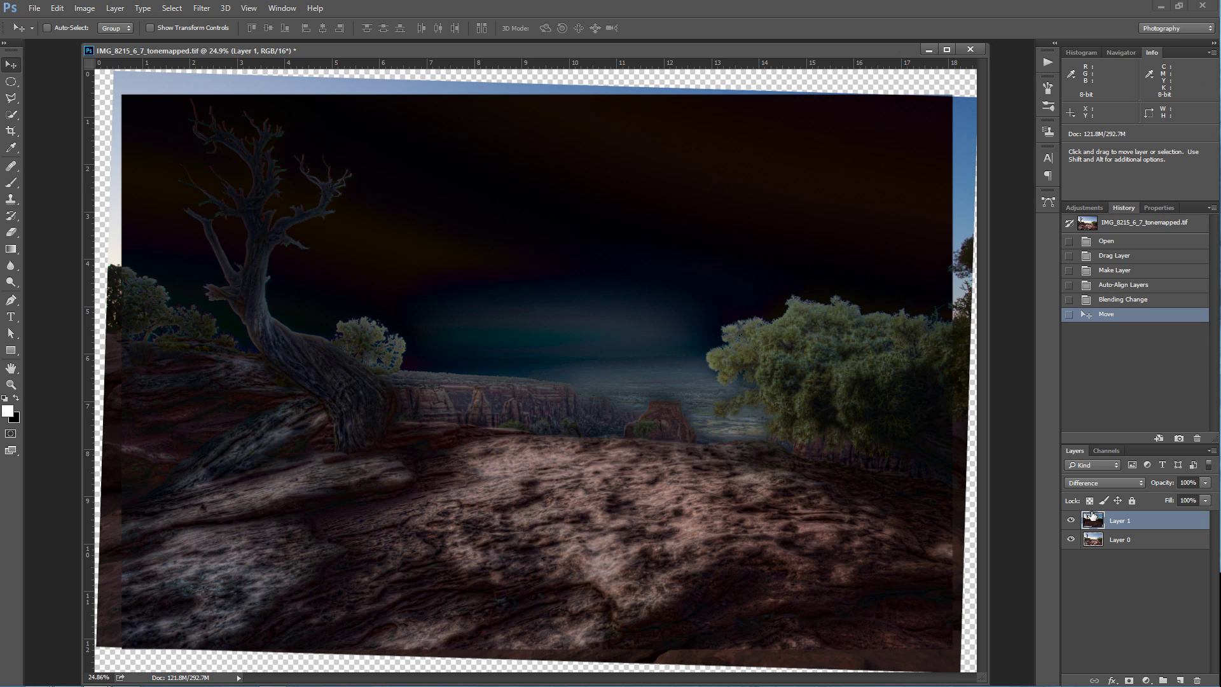
Check Layer 1's alignment in Difference blend mode, then return it to Normal
left_click(1099, 485)
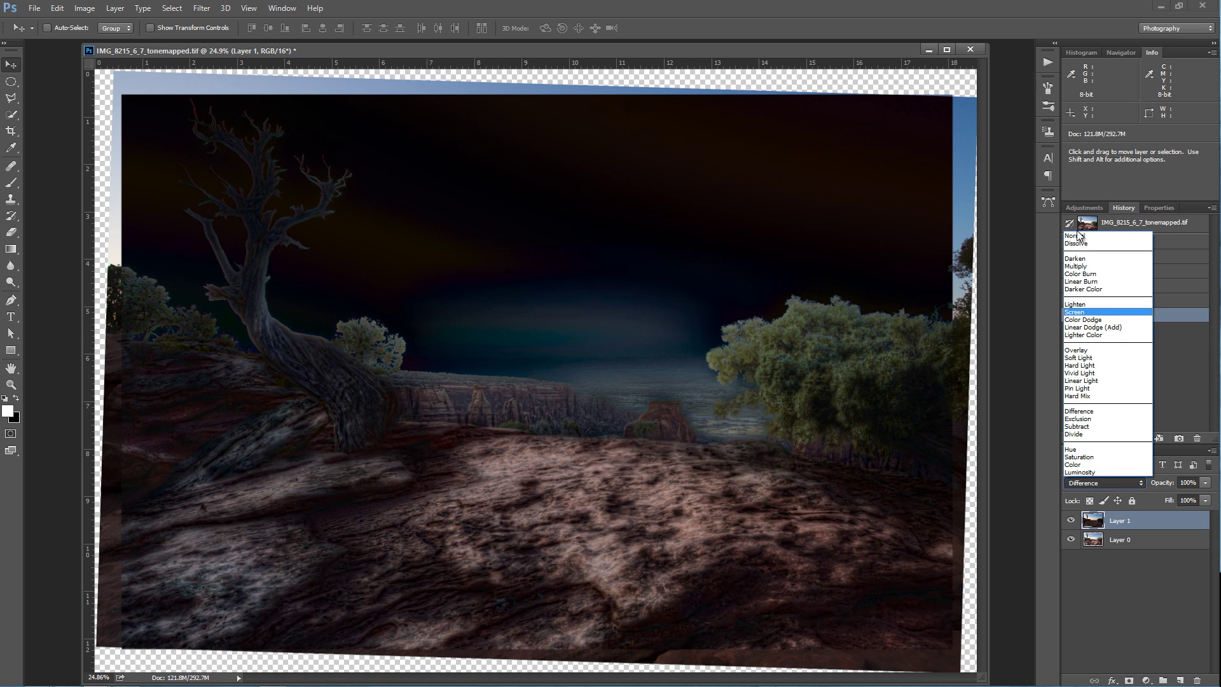
left_click(1077, 234)
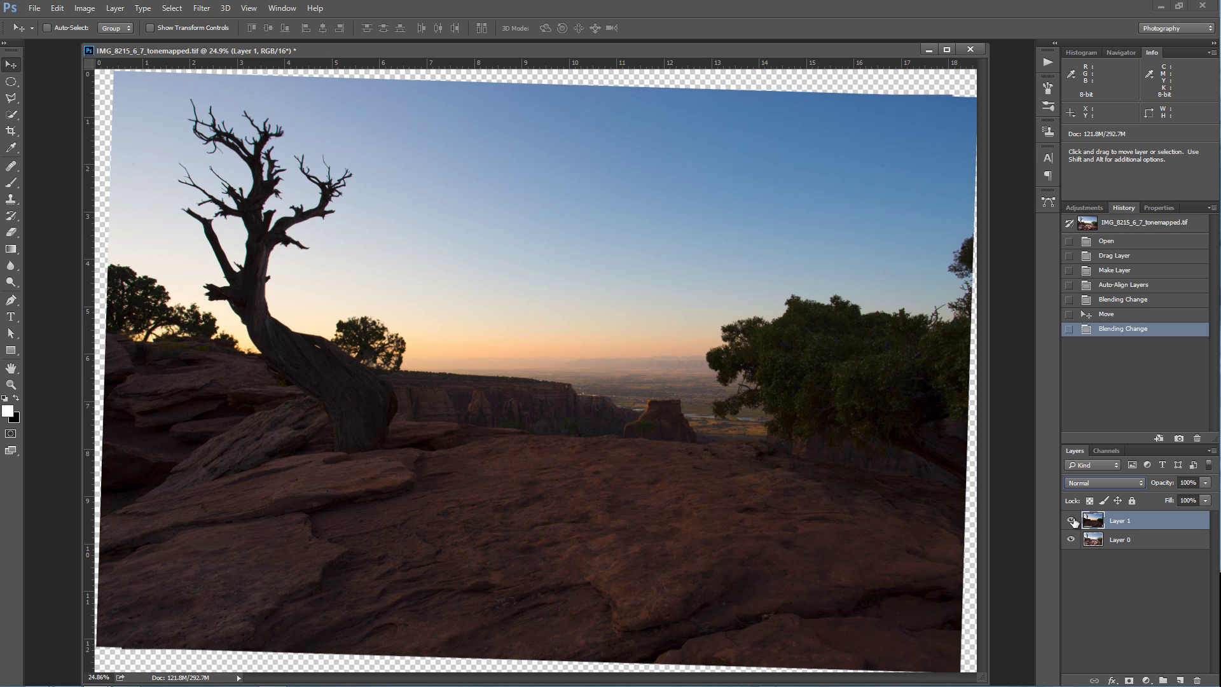
left_click(1128, 485)
left_click(1106, 415)
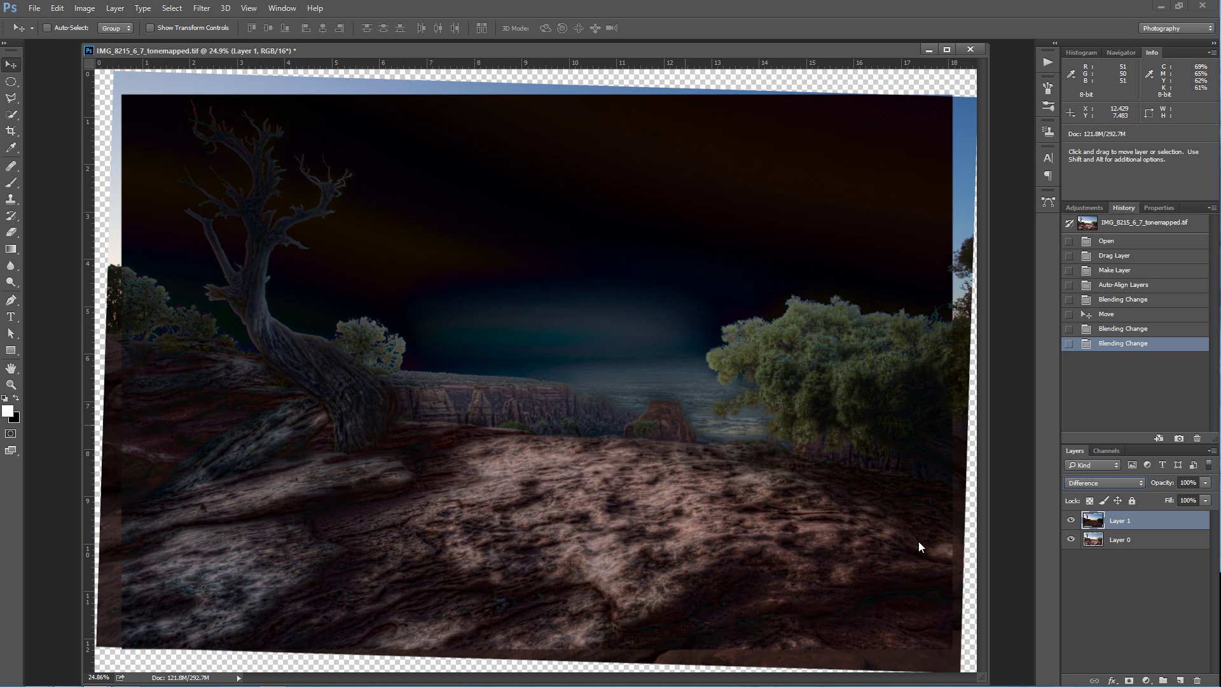
left_click(1105, 483)
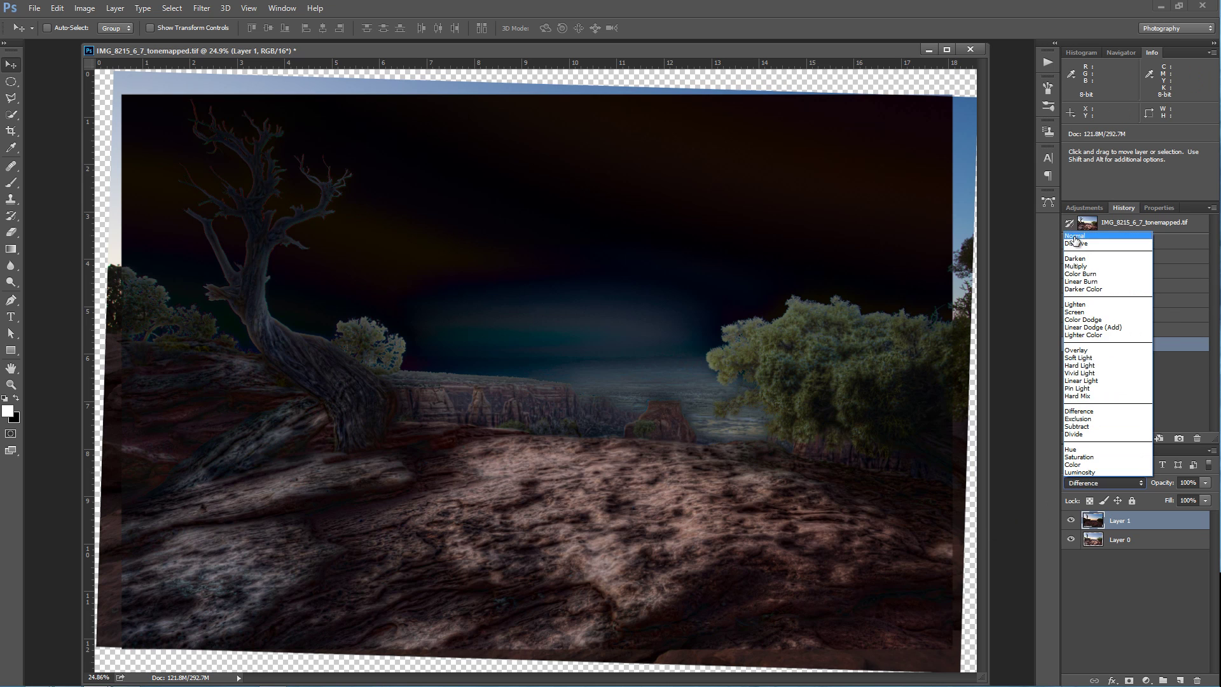
left_click(1081, 238)
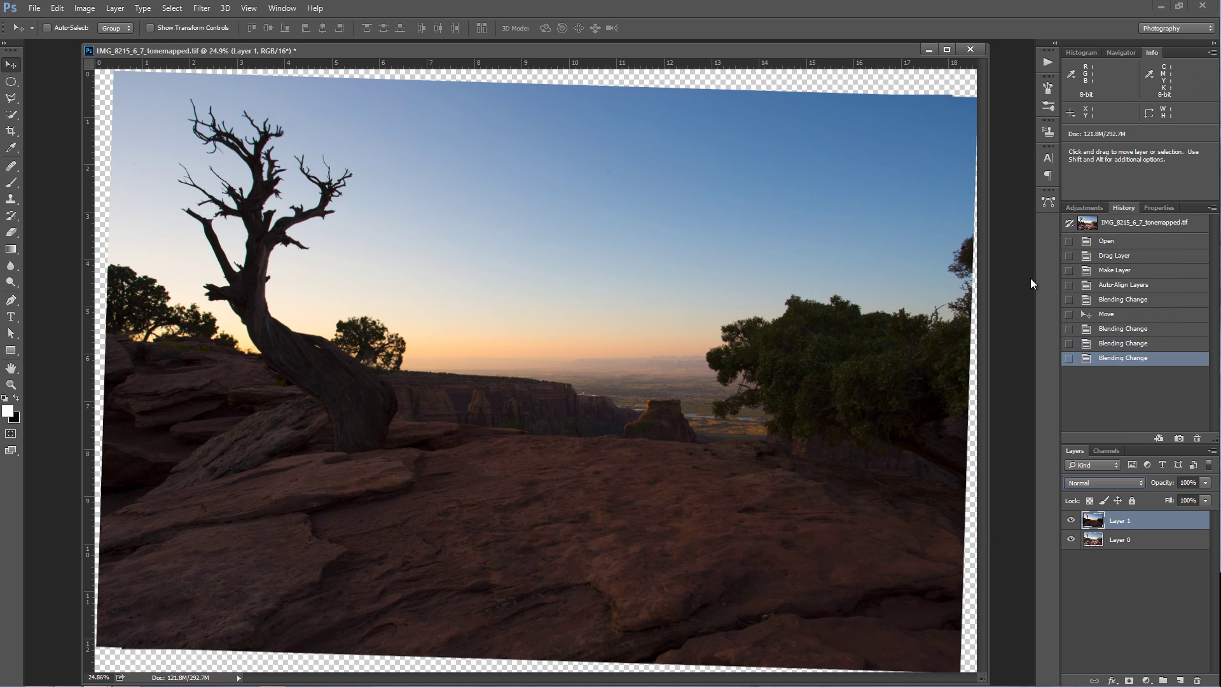
Hide Layer 1 and crop in from the top, left, bottom and right past the transparent strips
left_click(1072, 522)
key("c")
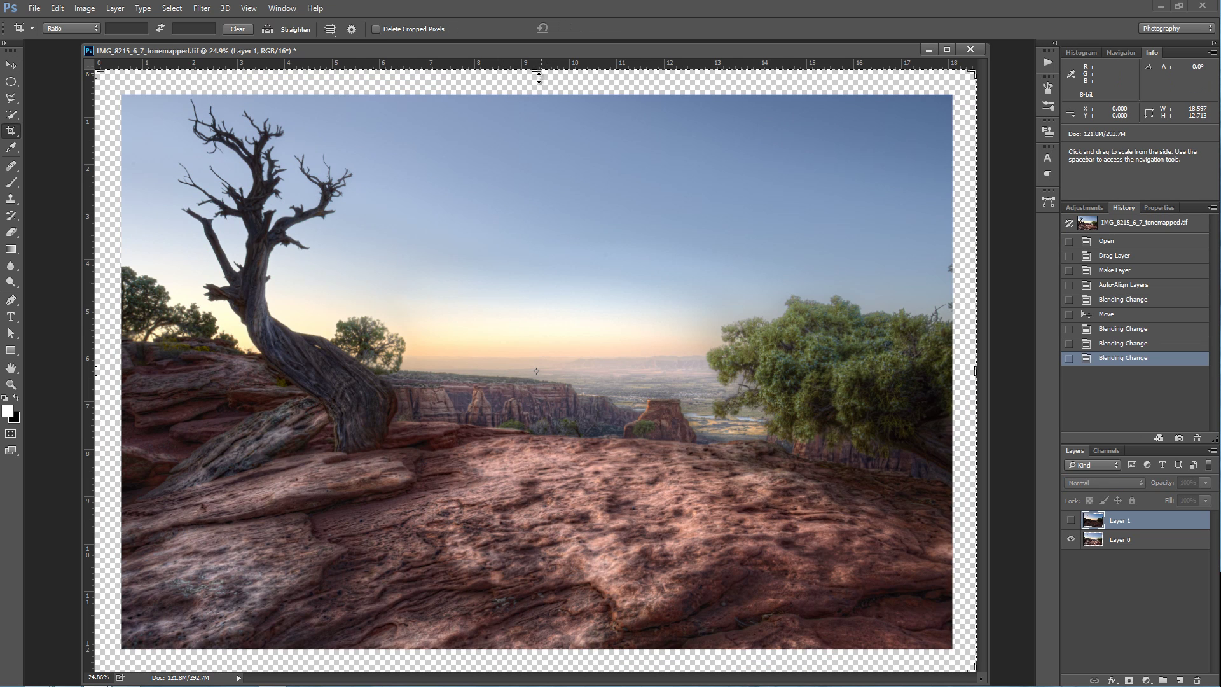
left_click_drag(539, 76, 539, 102)
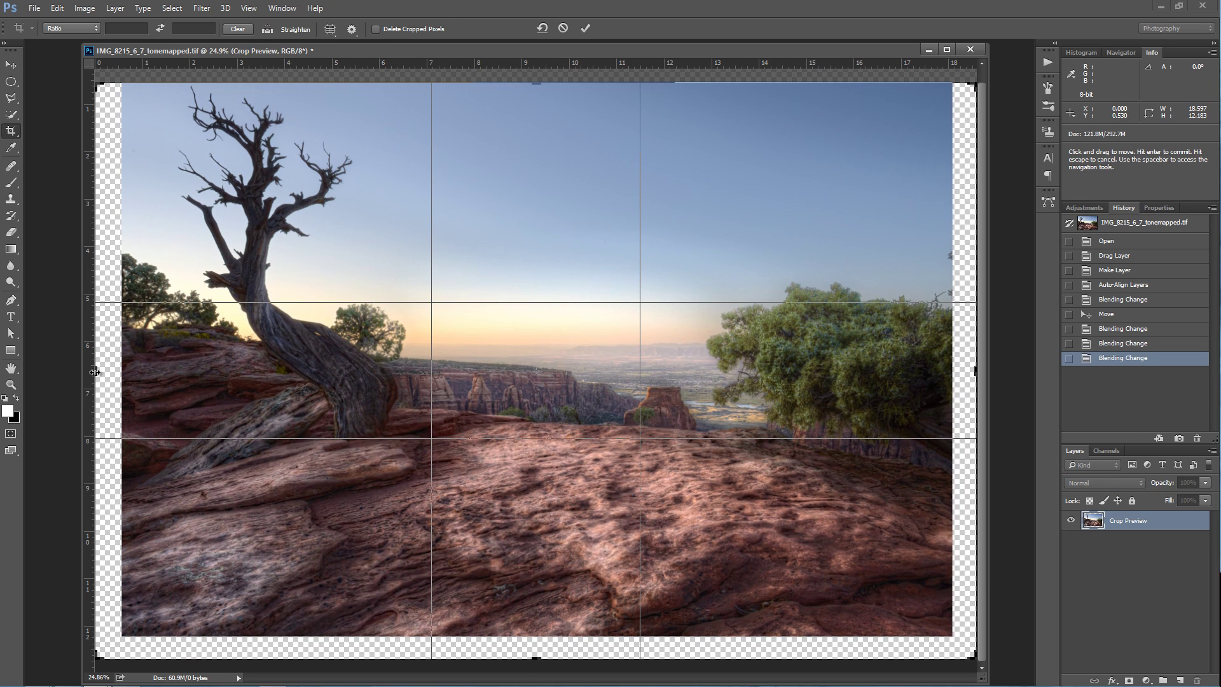
left_click_drag(94, 372, 110, 372)
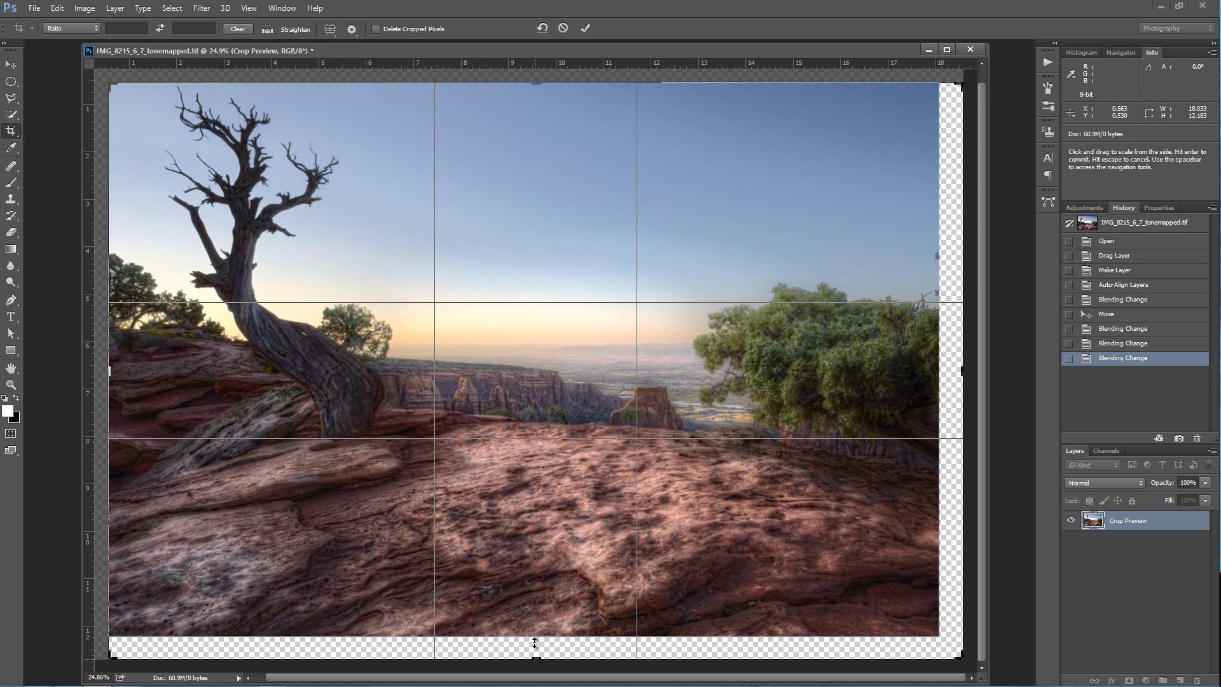
left_click_drag(535, 641, 539, 646)
left_click_drag(964, 378, 941, 378)
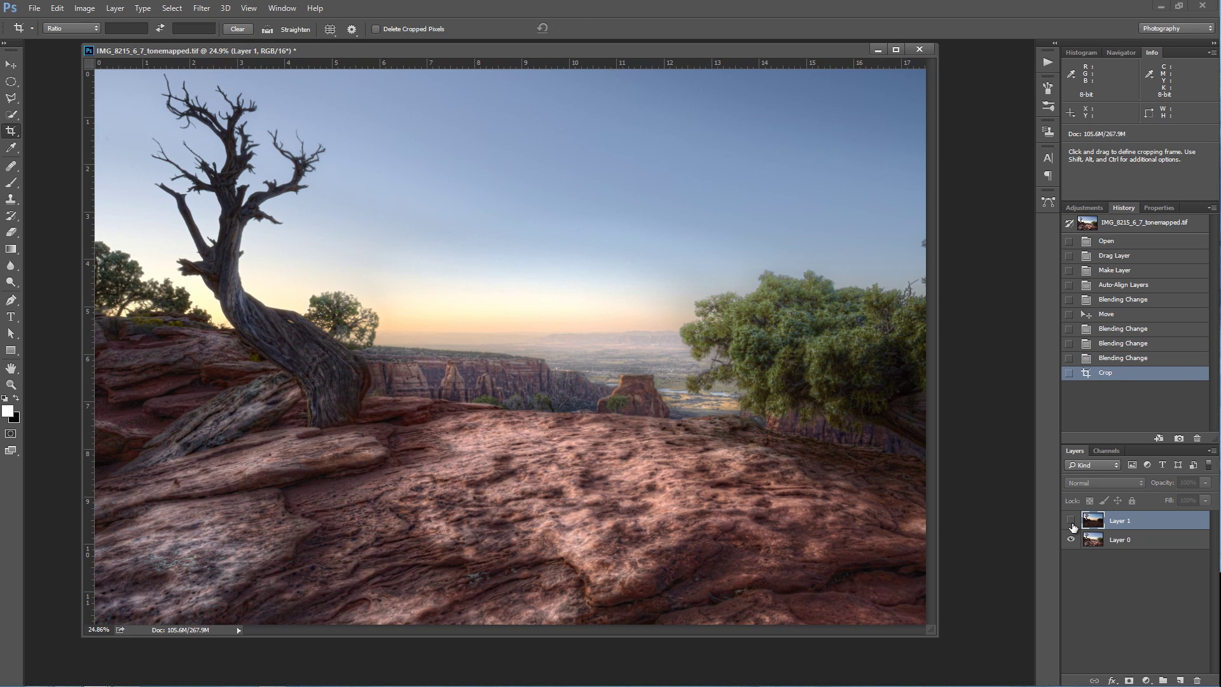
Show Layer 1 and quick-select the whole sky, adding the gaps around the left tree branches
left_click(1071, 522)
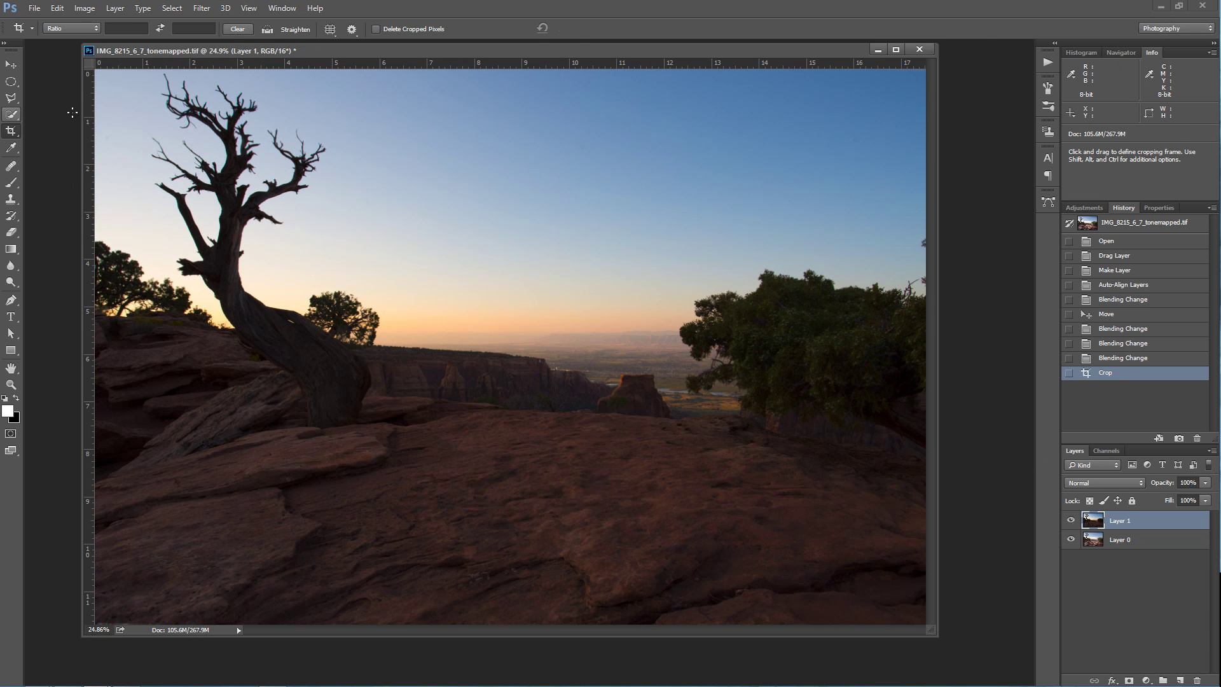
left_click(12, 114)
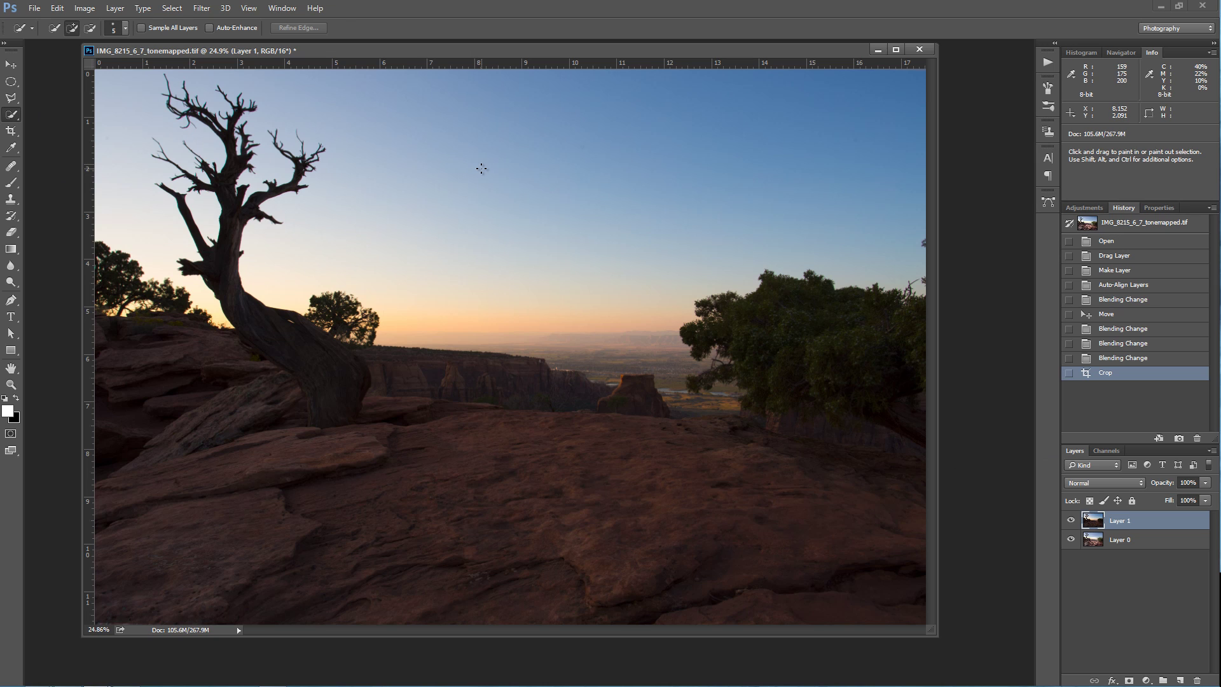
left_click(481, 169)
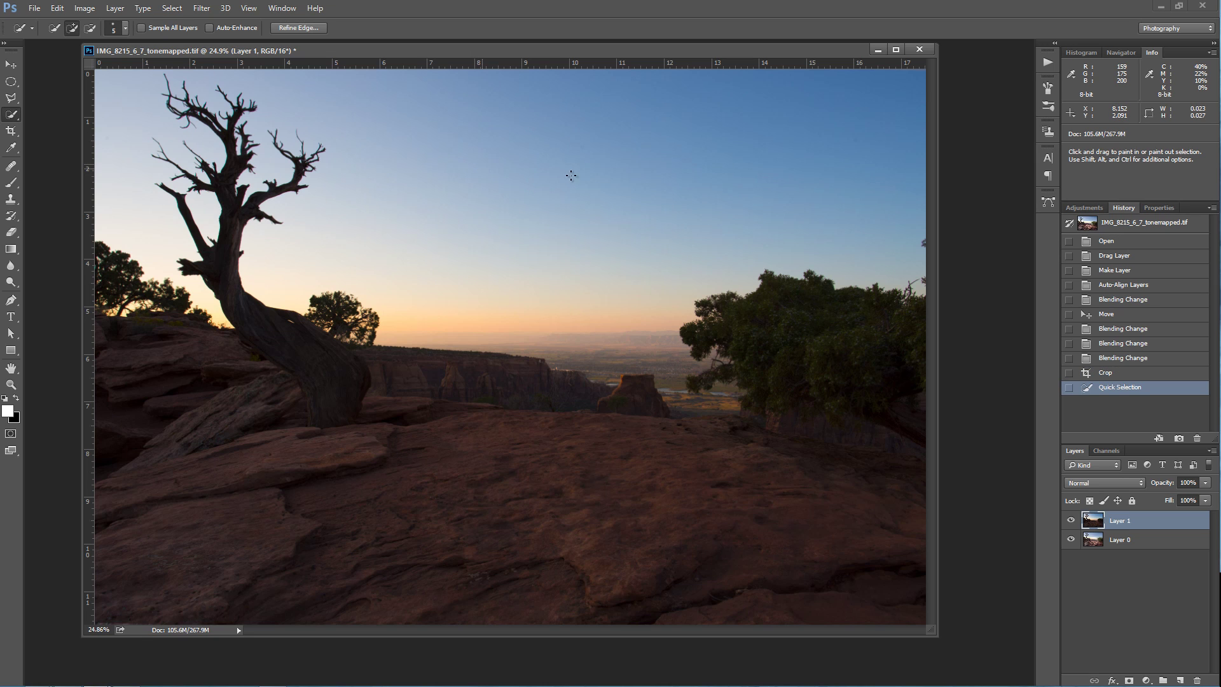
mouse_move(574, 173)
left_mouse_down()
mouse_move(744, 169)
mouse_move(784, 199)
mouse_move(438, 214)
mouse_move(242, 105)
left_mouse_up()
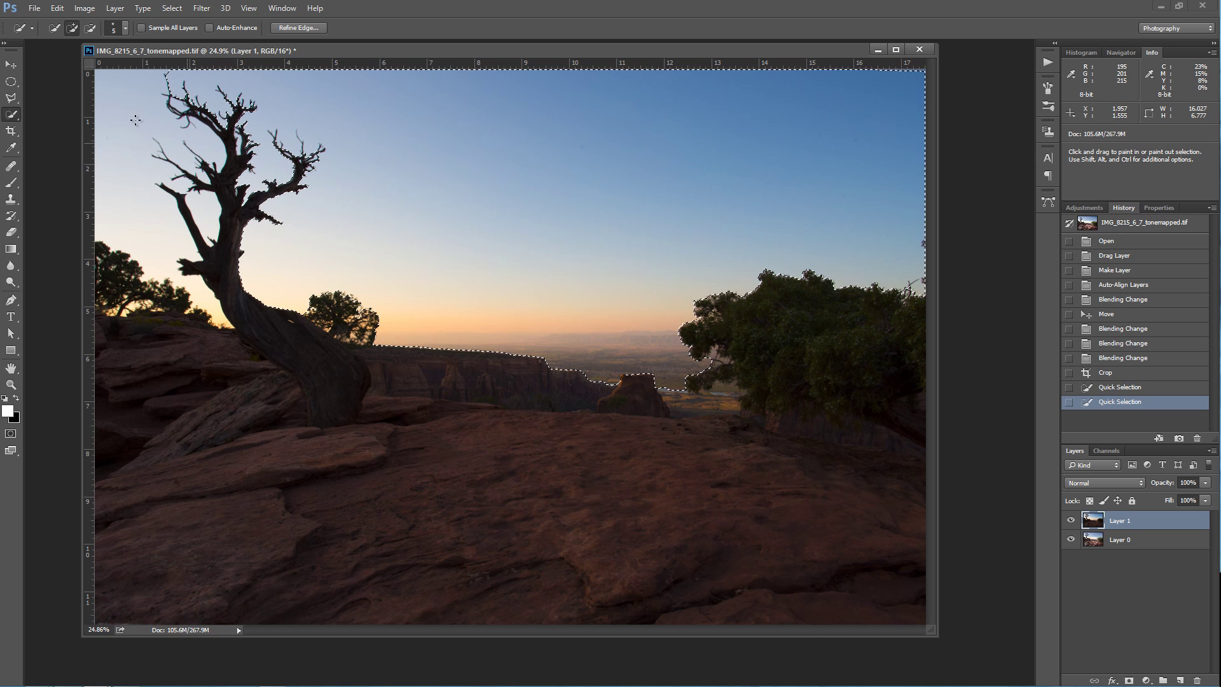
left_click_drag(134, 119, 151, 132)
left_click(191, 213)
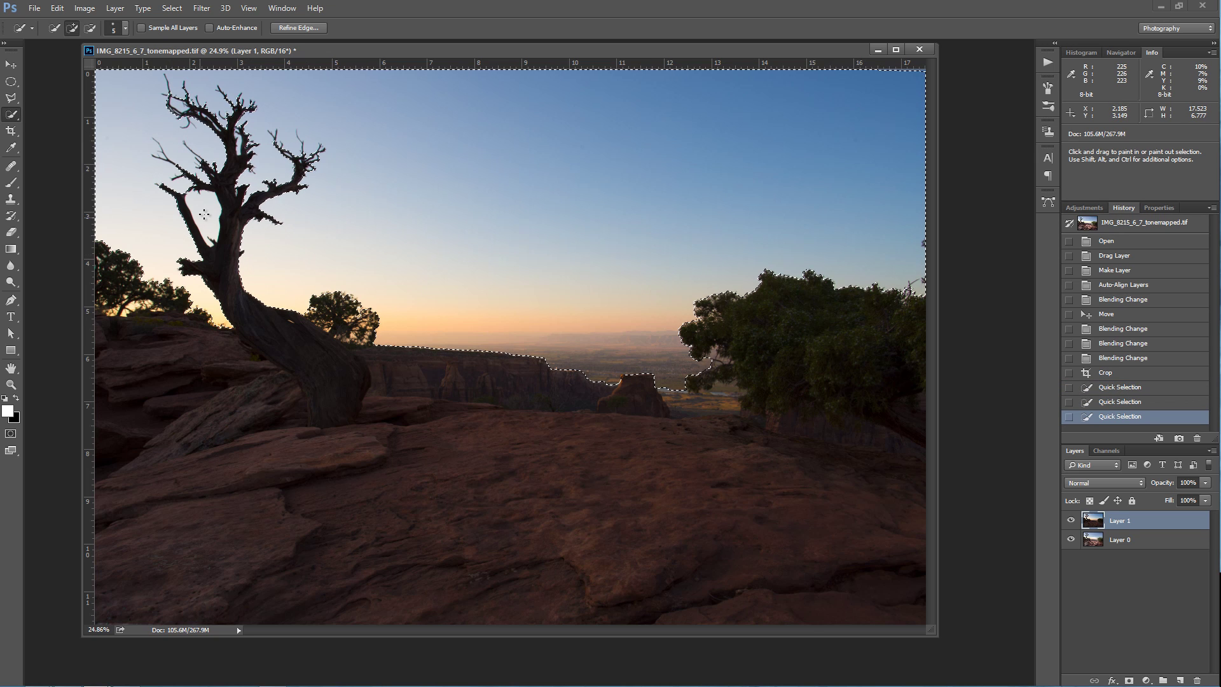
left_click(195, 233)
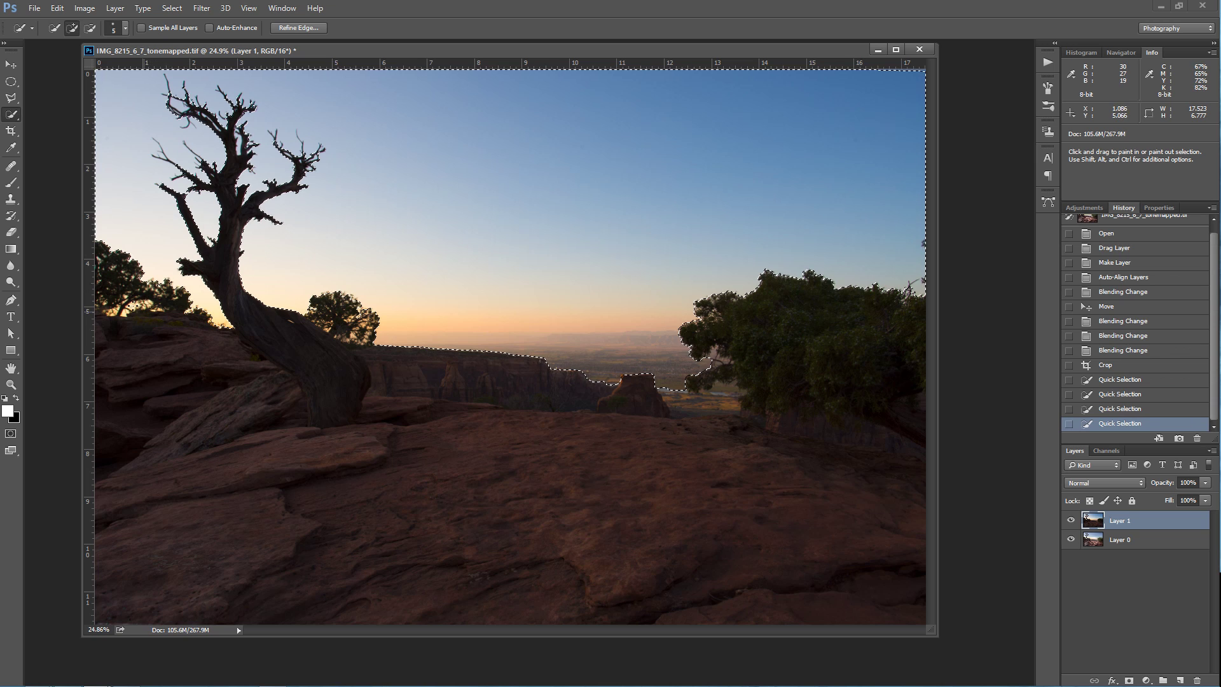
left_click(278, 284)
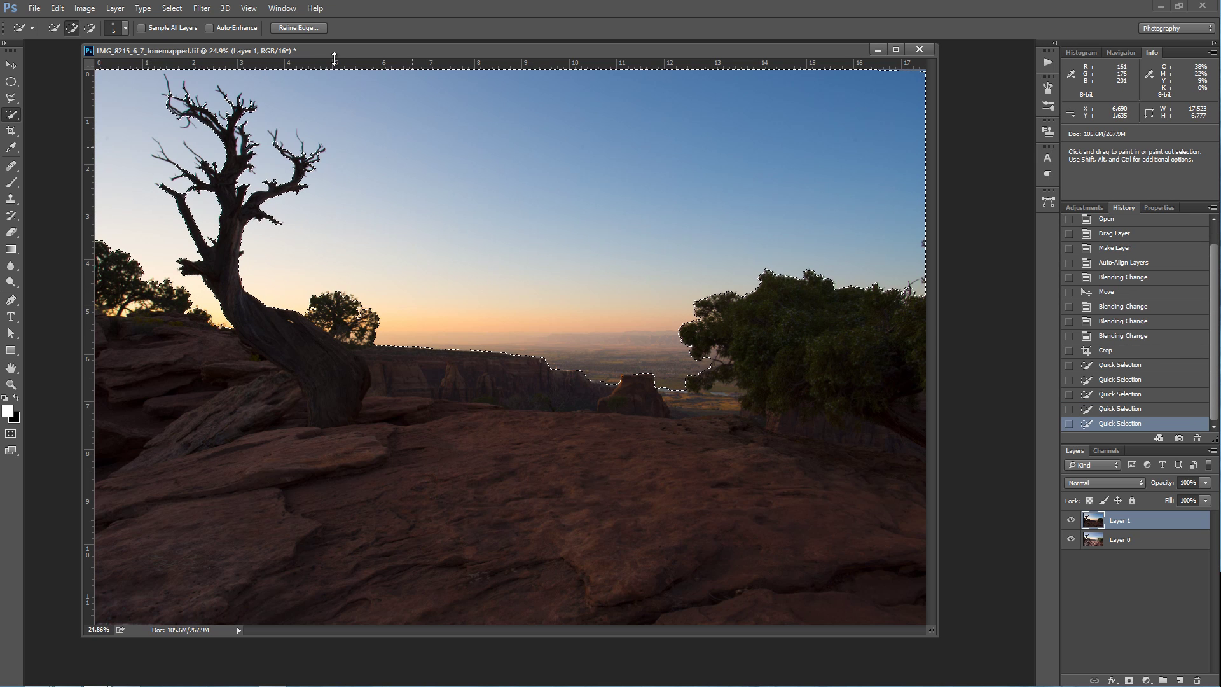
In Refine Edge, paint with a 250 refine brush along the branches, horizon, tree bases and treetops
left_click(299, 28)
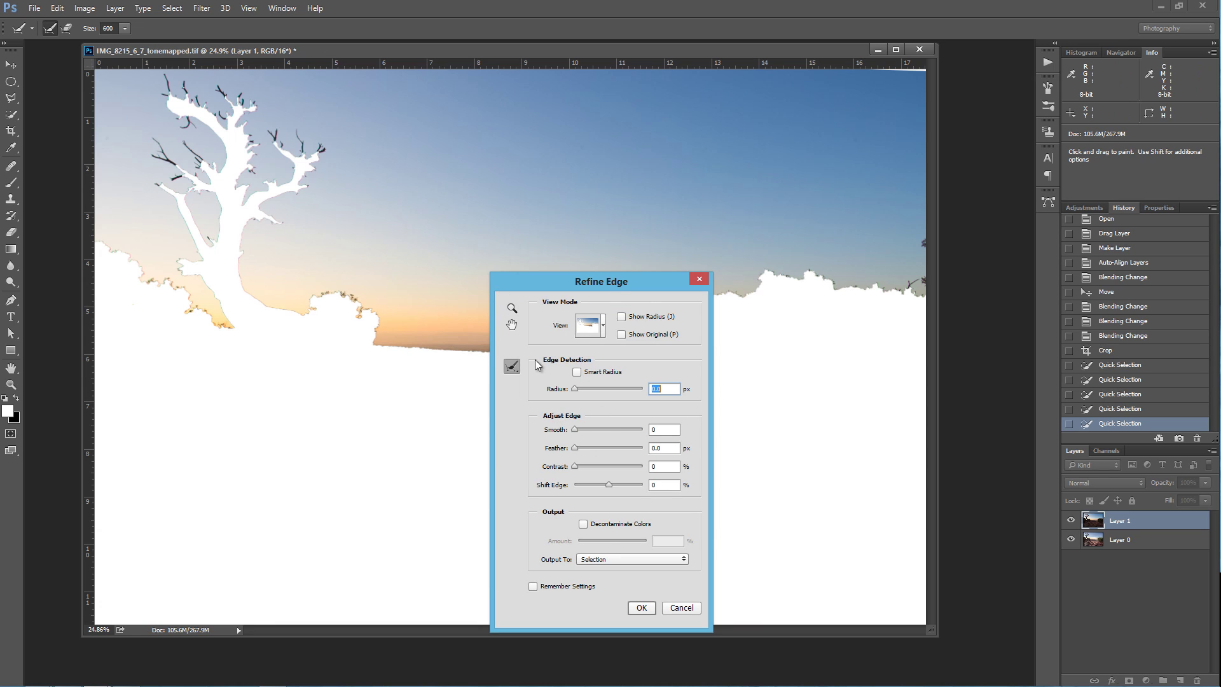
key("bracketleft")
key("bracketleft")
key("bracketleft")
key("bracketleft")
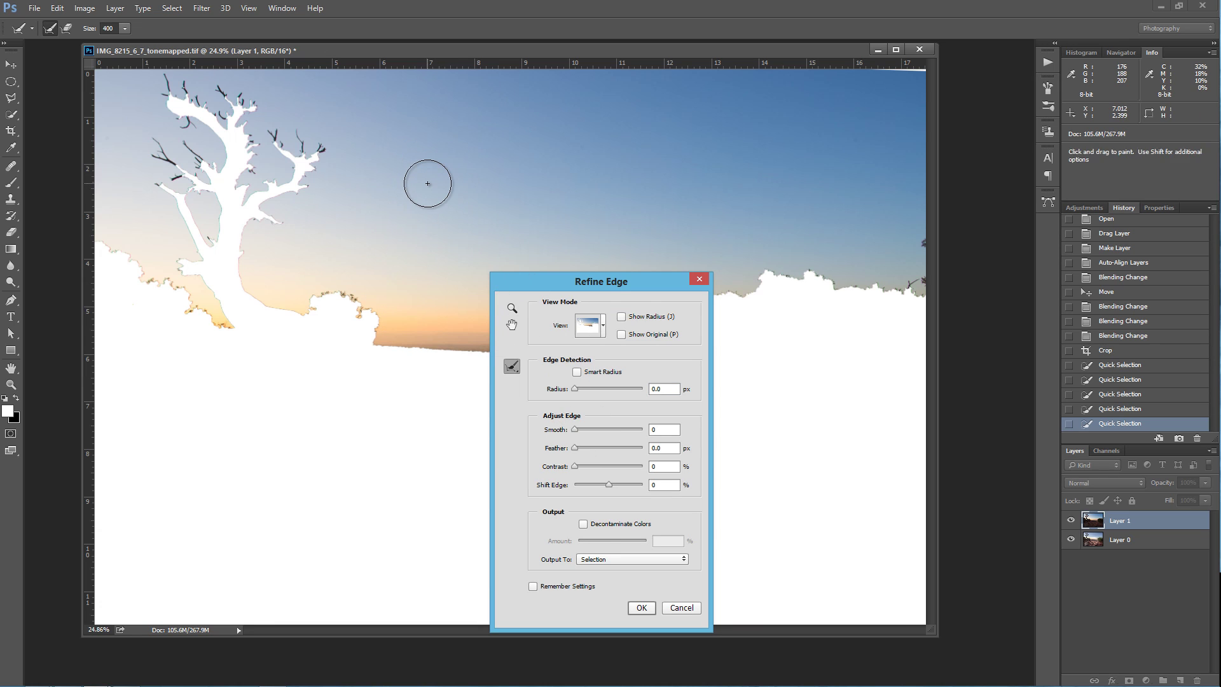
mouse_move(320, 157)
left_mouse_down()
mouse_move(295, 209)
mouse_move(272, 213)
mouse_move(288, 232)
mouse_move(256, 239)
mouse_move(251, 266)
mouse_move(273, 298)
mouse_move(347, 298)
mouse_move(374, 312)
mouse_move(328, 298)
mouse_move(376, 321)
mouse_move(357, 332)
mouse_move(315, 325)
left_mouse_up()
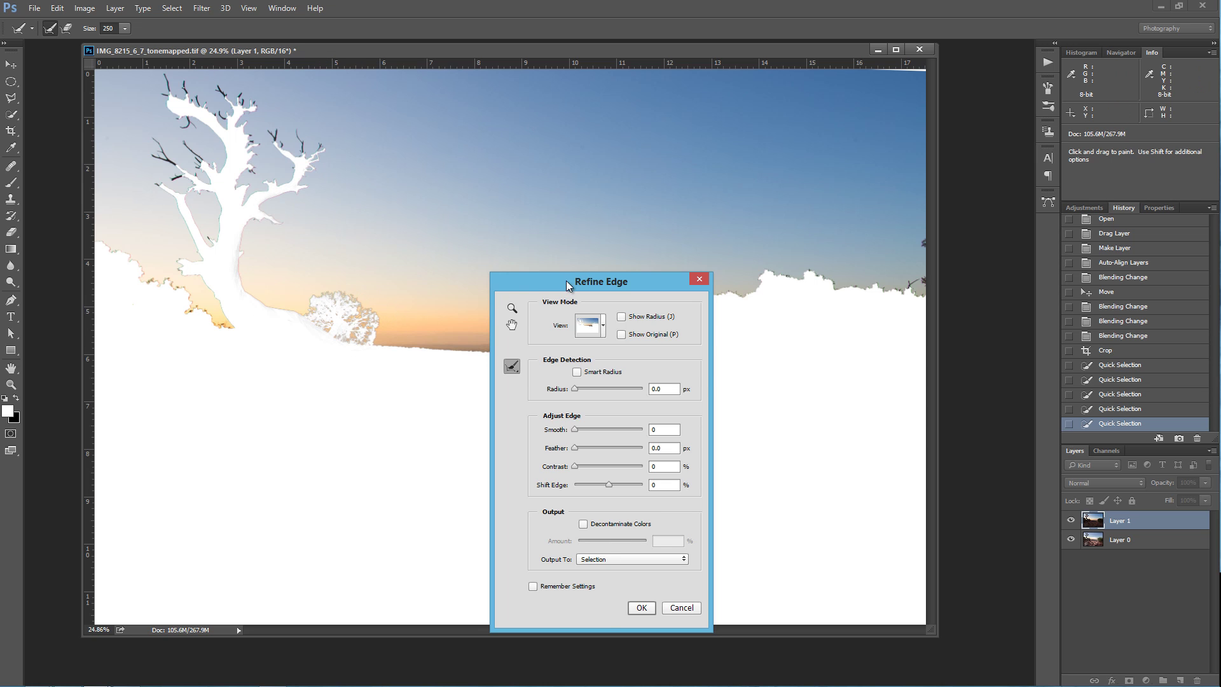
left_click_drag(557, 281, 171, 295)
mouse_move(359, 325)
left_mouse_down()
mouse_move(566, 347)
mouse_move(554, 350)
mouse_move(660, 372)
mouse_move(697, 359)
mouse_move(657, 346)
mouse_move(689, 332)
mouse_move(696, 305)
mouse_move(753, 305)
mouse_move(708, 301)
mouse_move(737, 283)
mouse_move(854, 288)
mouse_move(855, 276)
mouse_move(902, 299)
mouse_move(933, 286)
left_mouse_up()
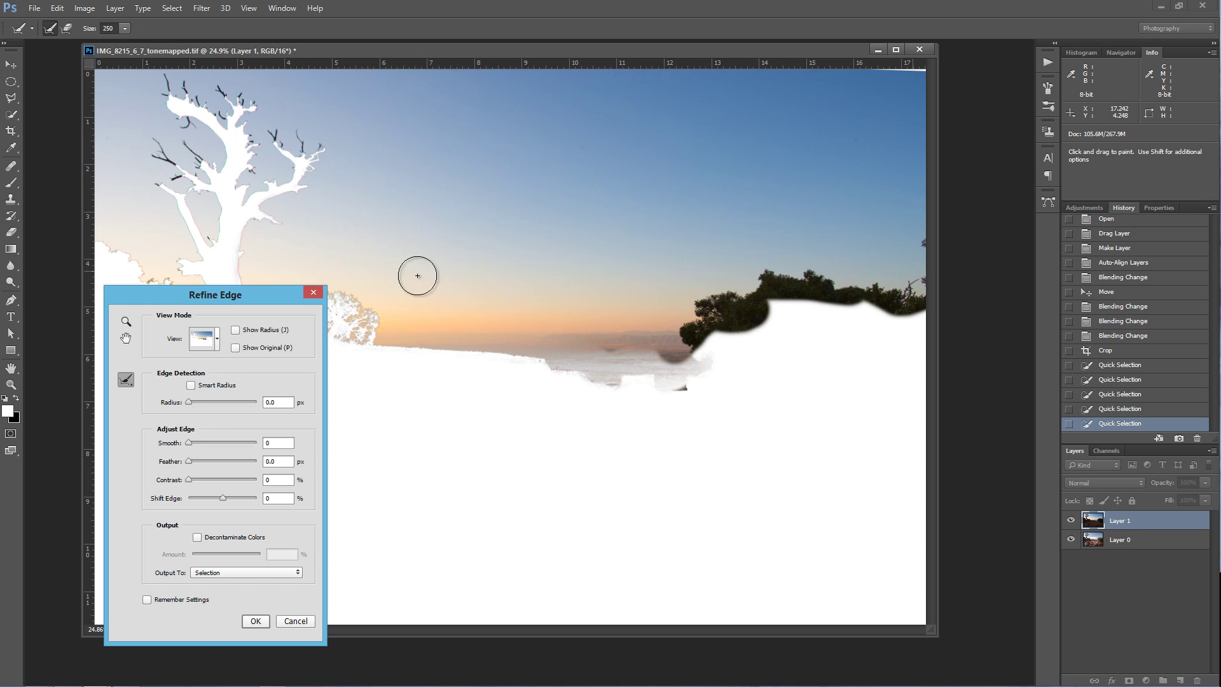
left_click_drag(316, 291, 510, 294)
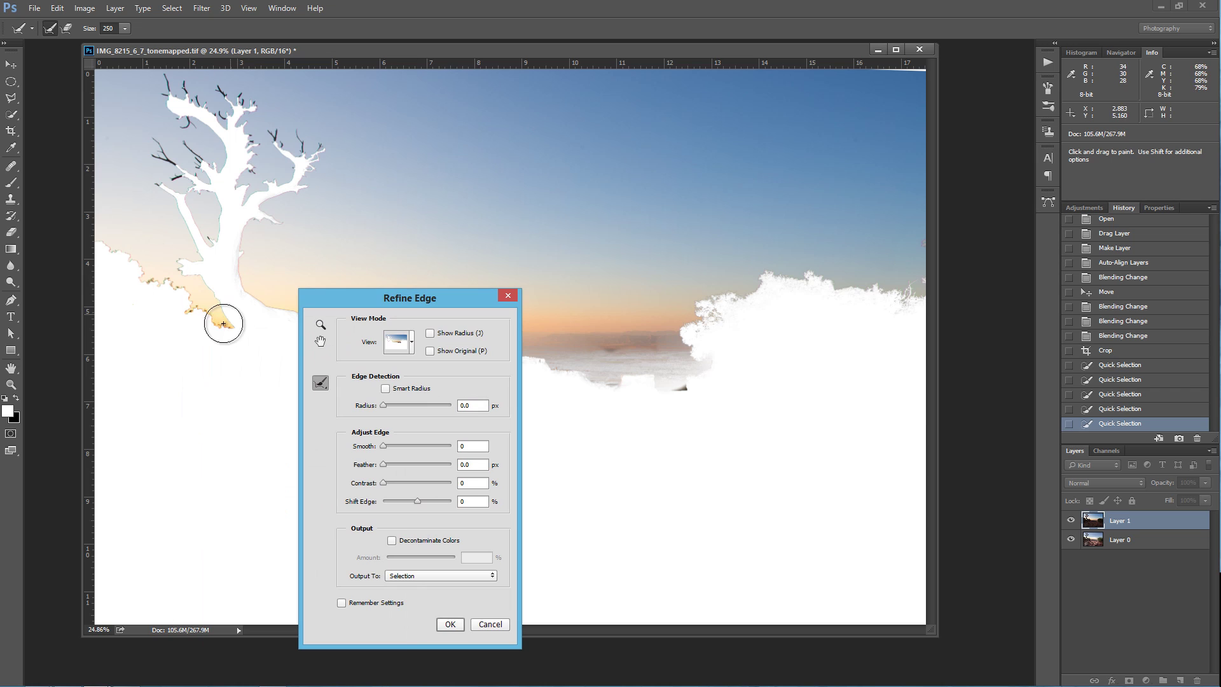
mouse_move(218, 322)
left_mouse_down()
mouse_move(204, 292)
mouse_move(120, 248)
mouse_move(100, 256)
mouse_move(181, 246)
mouse_move(167, 181)
mouse_move(205, 209)
mouse_move(186, 150)
mouse_move(141, 142)
mouse_move(188, 141)
mouse_move(172, 171)
mouse_move(191, 153)
left_mouse_up()
mouse_move(203, 89)
left_mouse_down()
mouse_move(188, 131)
mouse_move(198, 136)
mouse_move(174, 130)
mouse_move(213, 90)
mouse_move(226, 105)
mouse_move(240, 86)
mouse_move(293, 137)
mouse_move(280, 120)
mouse_move(338, 142)
mouse_move(261, 128)
mouse_move(280, 164)
left_mouse_up()
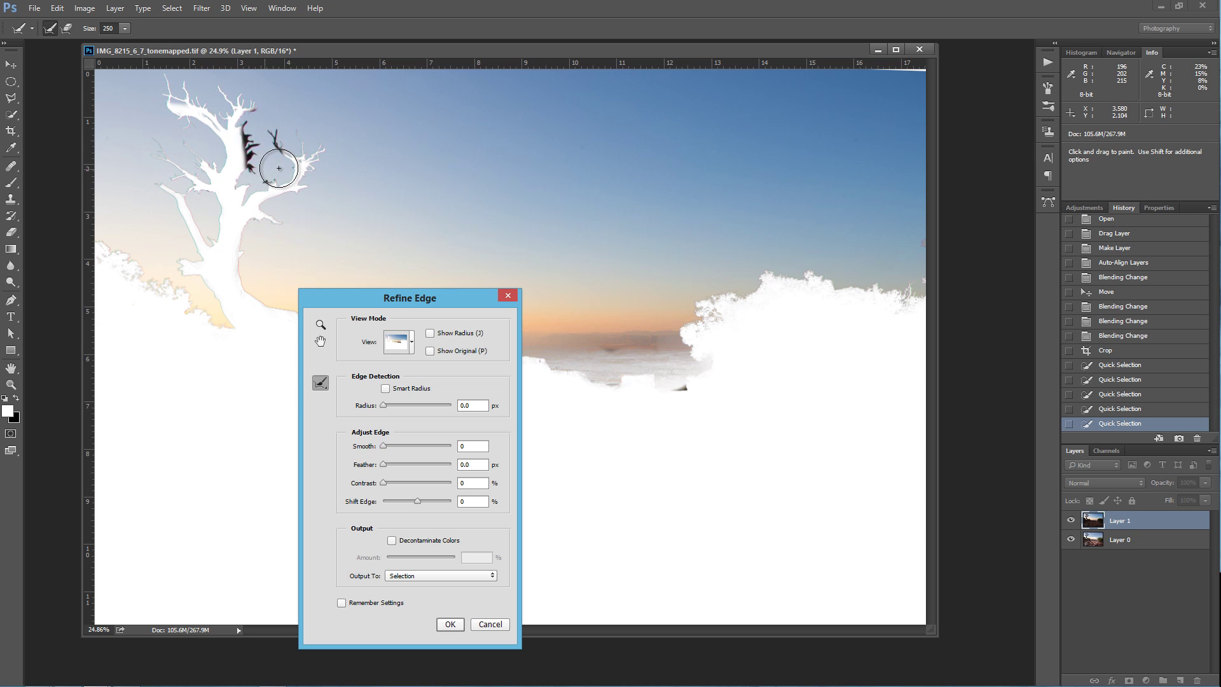
Apply the refined sky selection as a layer mask on Layer 1 and toggle Layer 1 to compare
left_click(452, 625)
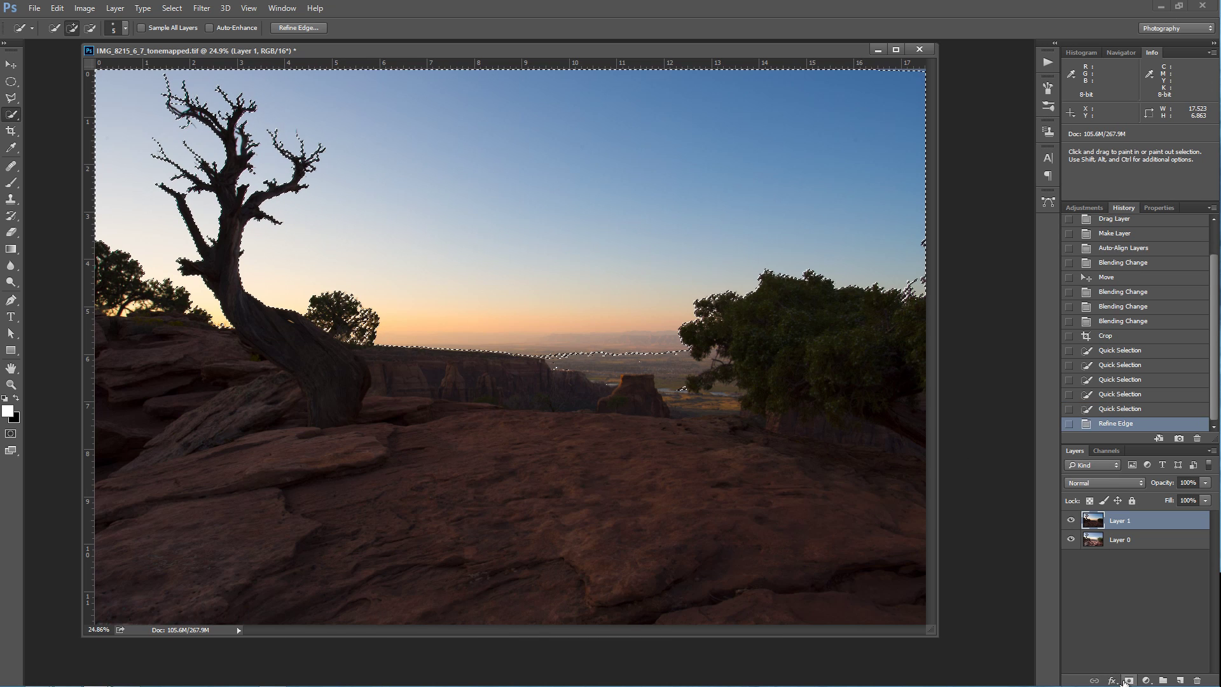
left_click(1127, 681)
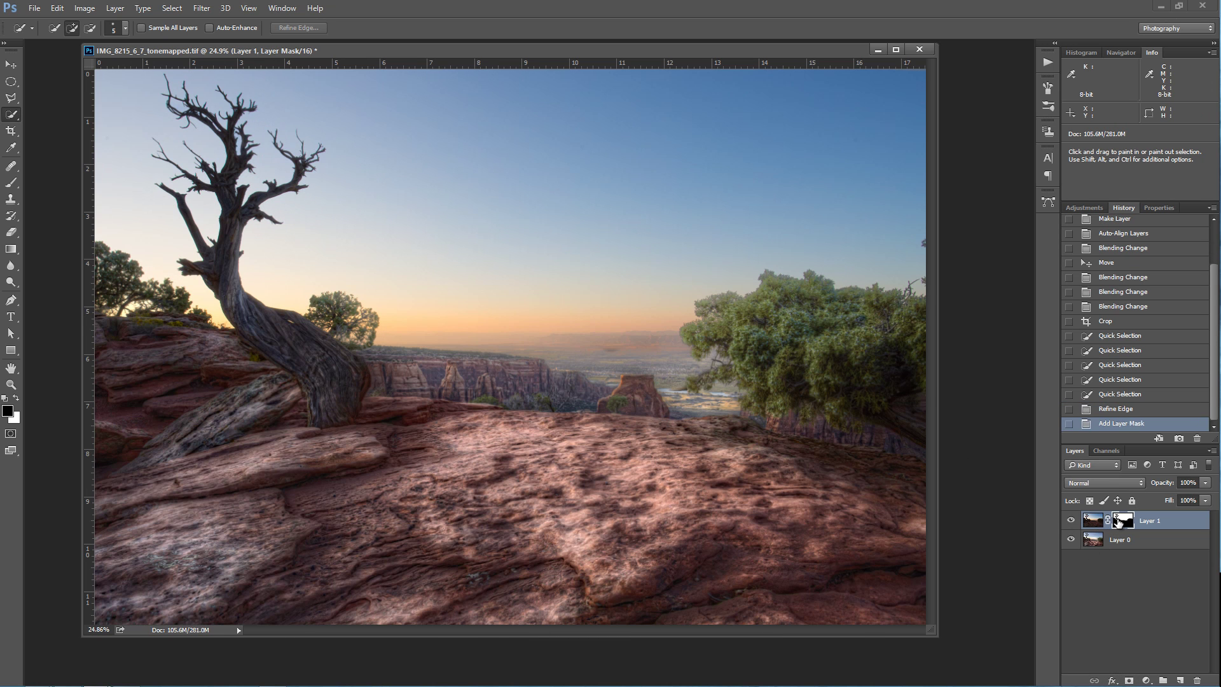
left_click(1072, 521)
left_click(1071, 521)
left_click(1071, 521)
left_click(1072, 521)
left_click(1071, 520)
left_click(1071, 521)
left_click(1071, 521)
left_click(1072, 521)
Display Layer 1's mask on the canvas in black and white
left_click(1128, 523, "alt+shift")
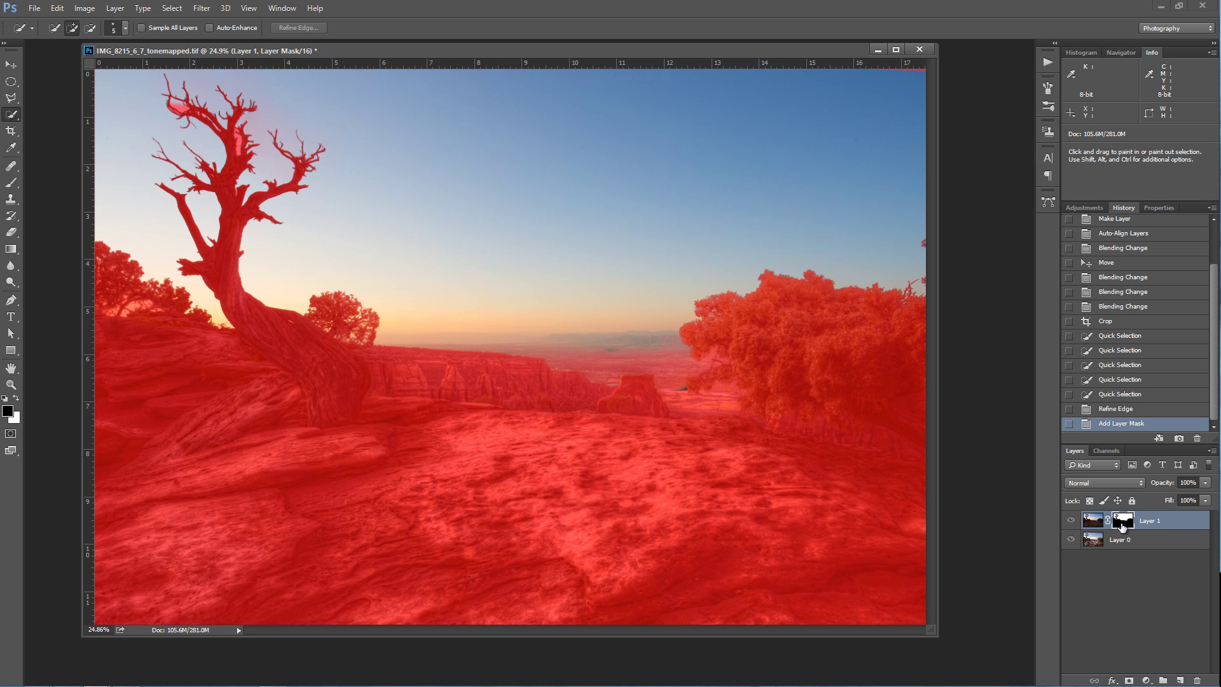
left_click(1123, 525, "alt+shift")
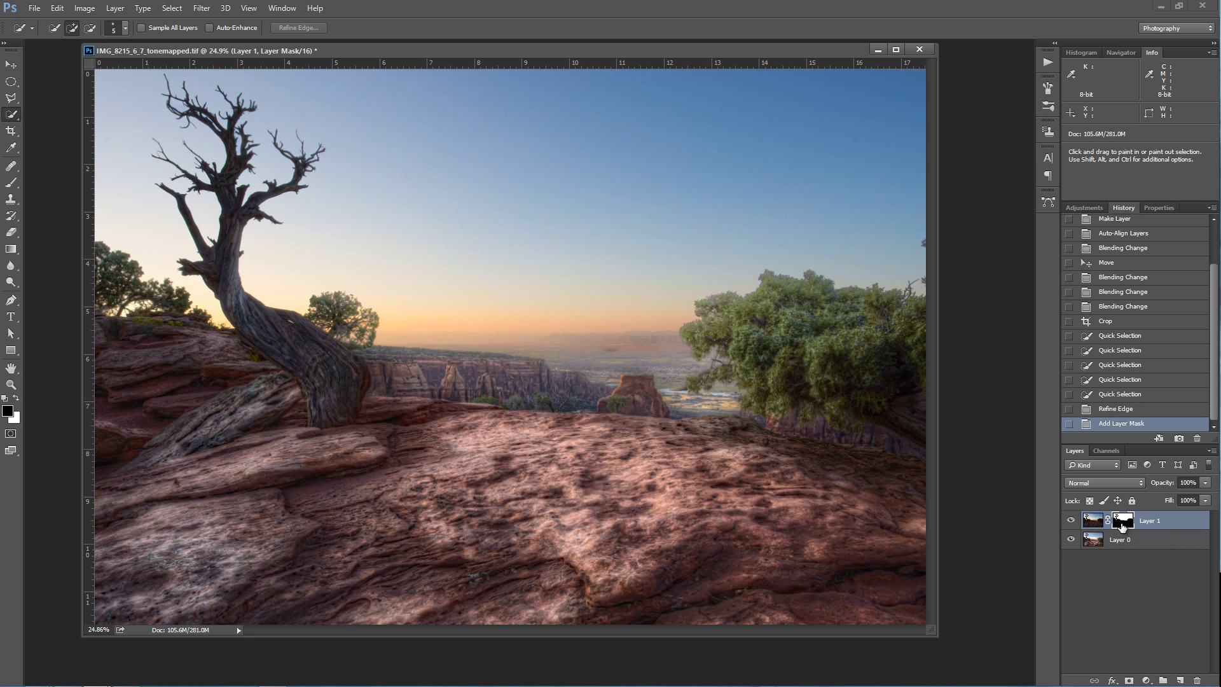
left_click(1123, 526, "alt")
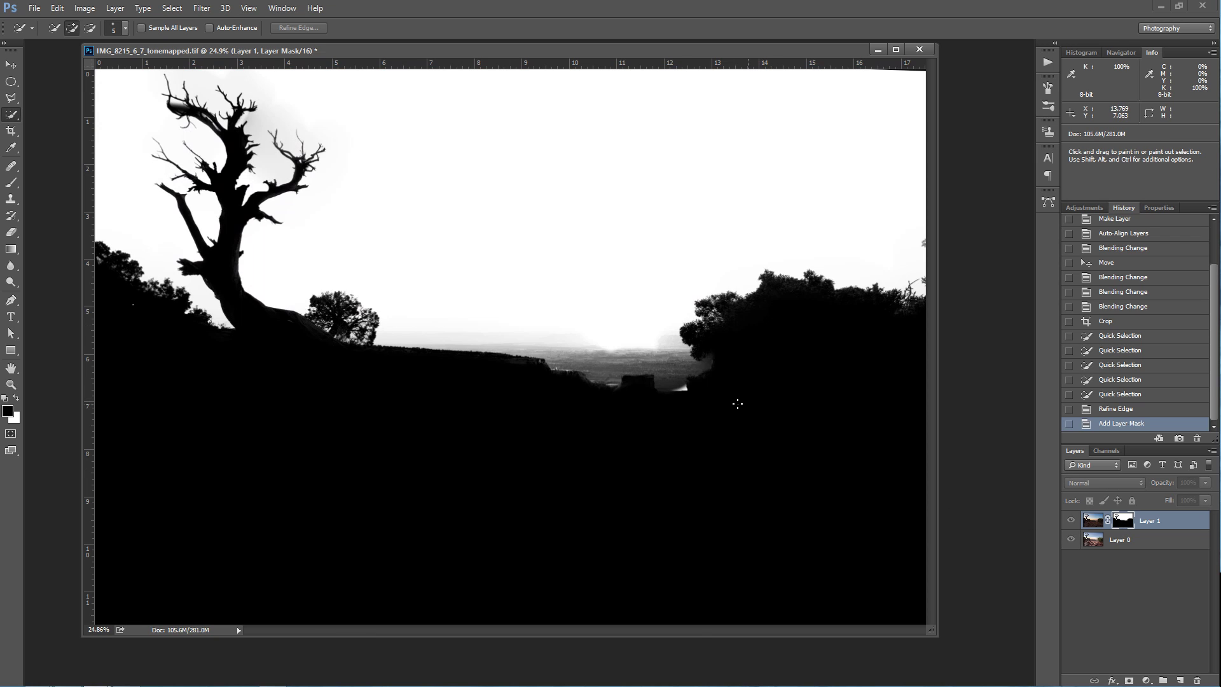
Paint soft black on Layer 1's mask over the canyon edge, grey horizon band and right edge
key("b")
mouse_move(728, 403)
left_mouse_down()
mouse_move(508, 387)
mouse_move(553, 428)
left_mouse_up()
right_click(571, 421)
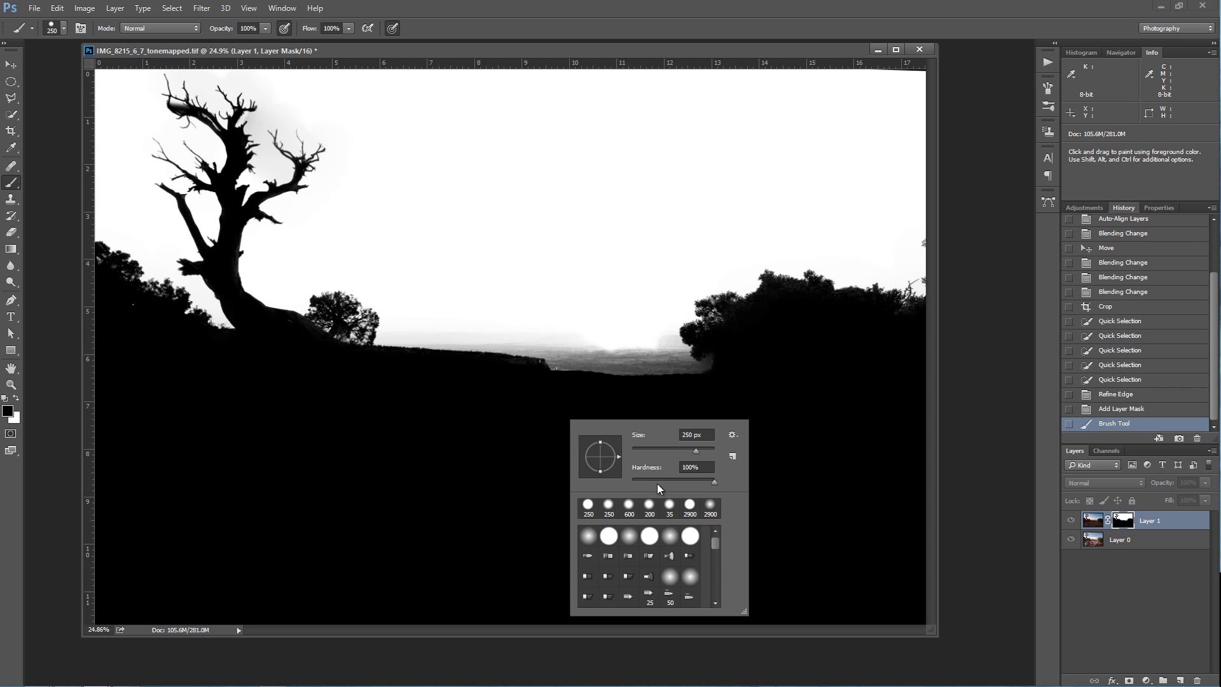
left_click(513, 400)
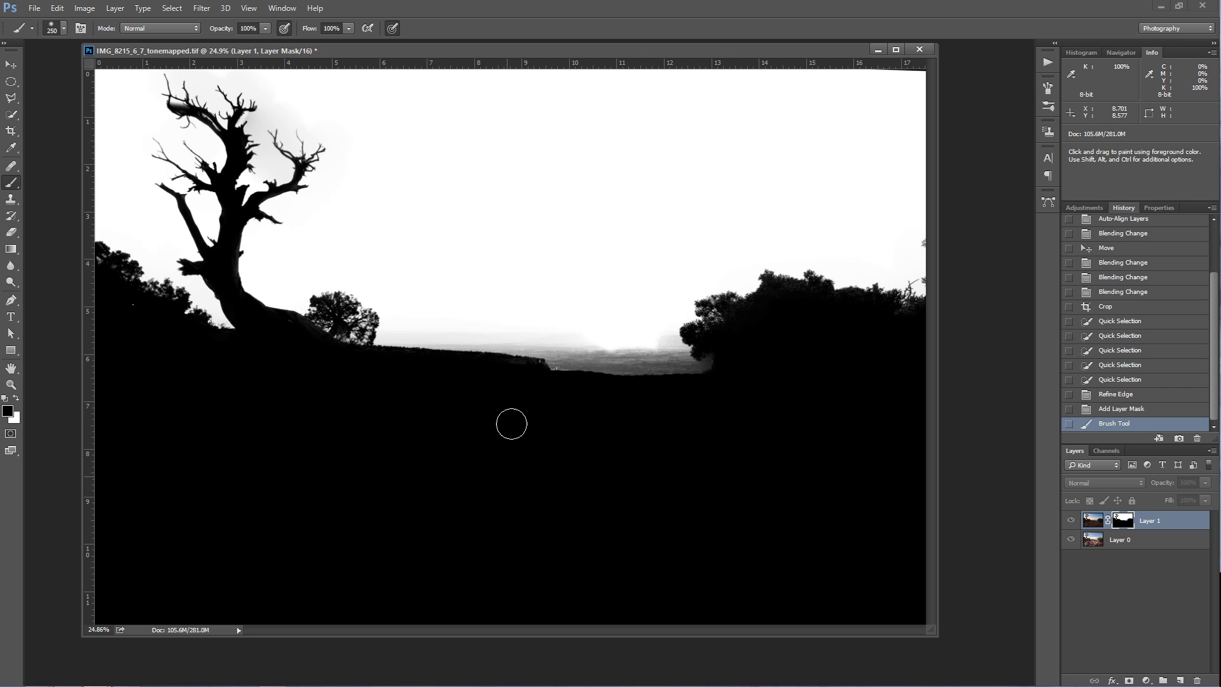
left_click(518, 404)
key("bracketright")
key("bracketright")
key("bracketright")
key("bracketright")
key("bracketright")
key("bracketright")
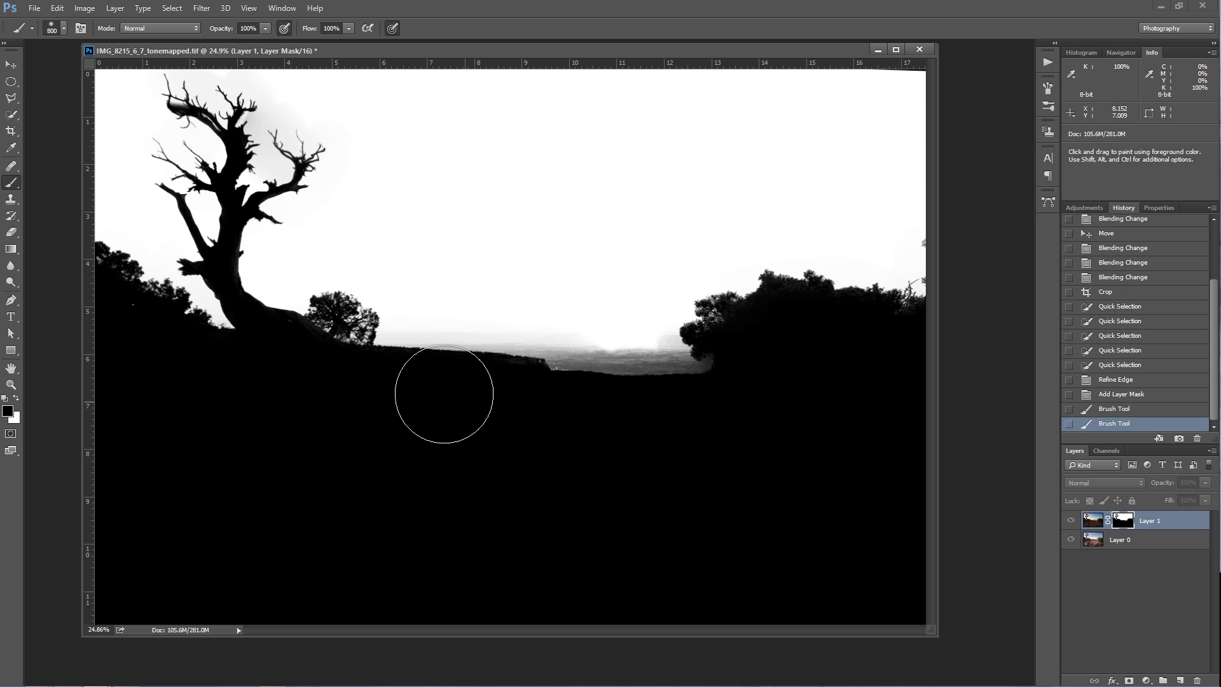
mouse_move(532, 395)
left_mouse_down()
mouse_move(758, 397)
mouse_move(459, 411)
mouse_move(750, 395)
left_mouse_up()
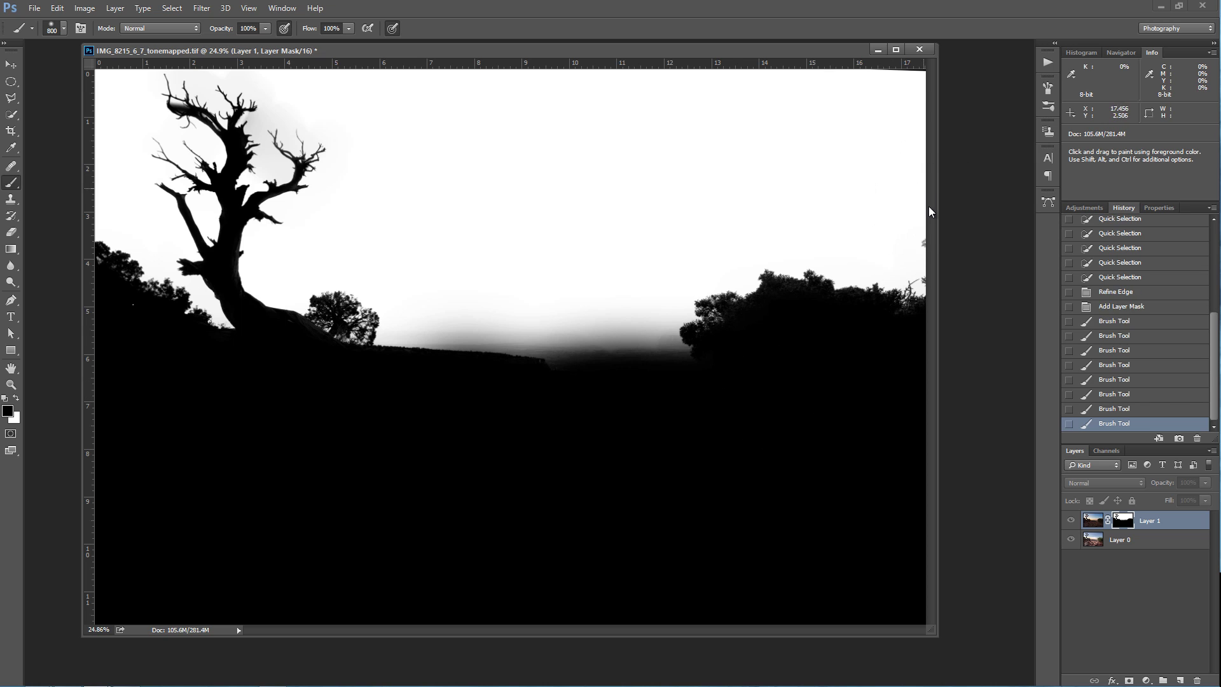
key("bracketleft")
key("bracketleft")
key("bracketleft")
key("bracketleft")
key("bracketleft")
key("bracketleft")
key("bracketleft")
key("bracketleft")
key("bracketleft")
left_click(919, 239)
left_click(921, 245)
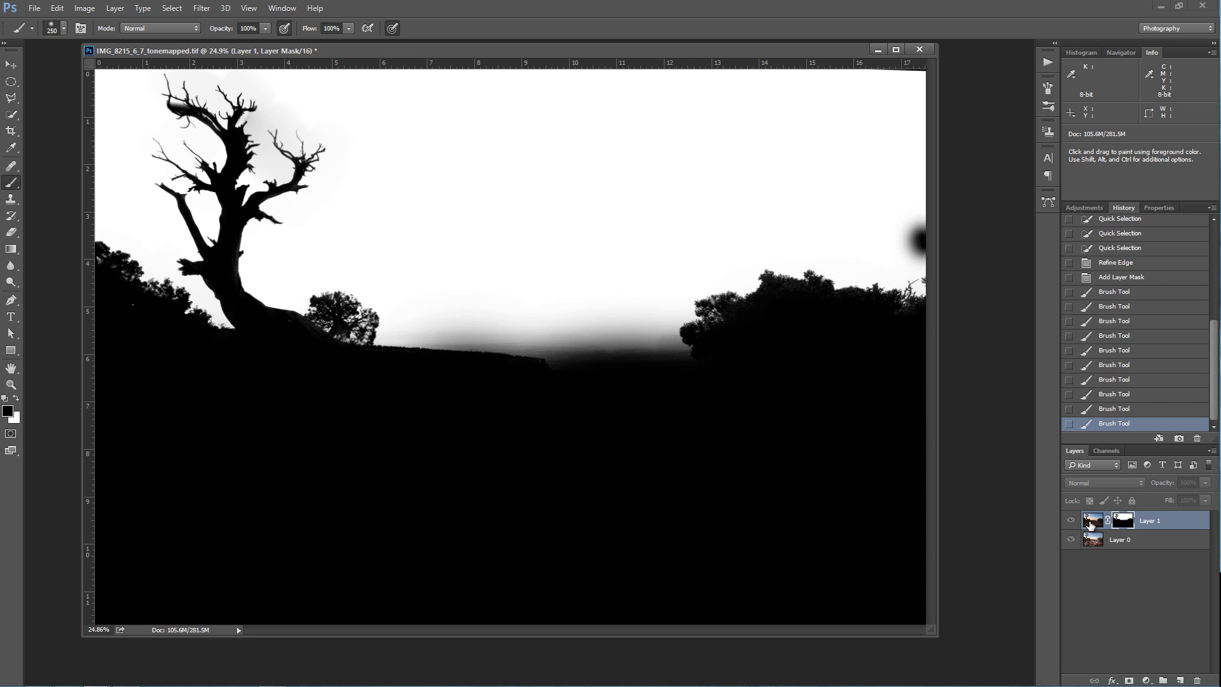
Return to the colour photo and toggle Layer 1 while zoomed on the right juniper's top
left_click(1093, 524)
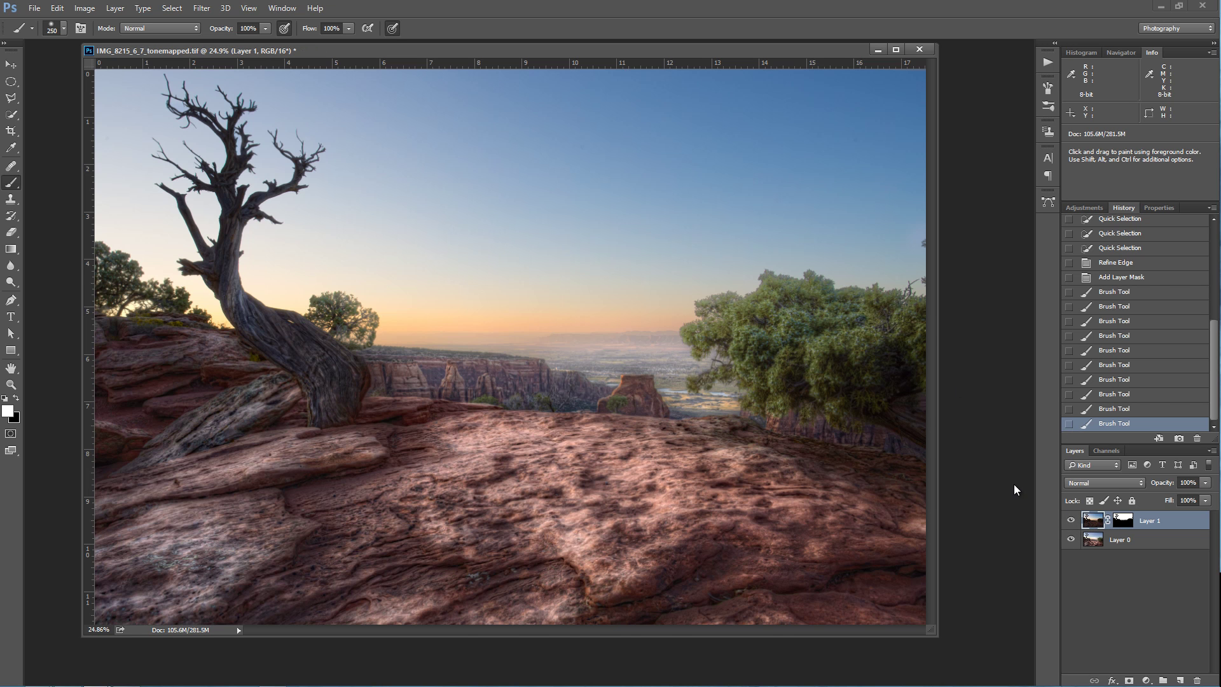
left_click(1072, 521)
left_click(1072, 522)
left_click(1072, 522)
left_click(1072, 521)
left_click(1072, 522)
left_click(1072, 522)
left_click_drag(758, 289, 864, 323)
left_click(1072, 522)
left_click(1072, 522)
left_click(1072, 522)
left_click(1072, 522)
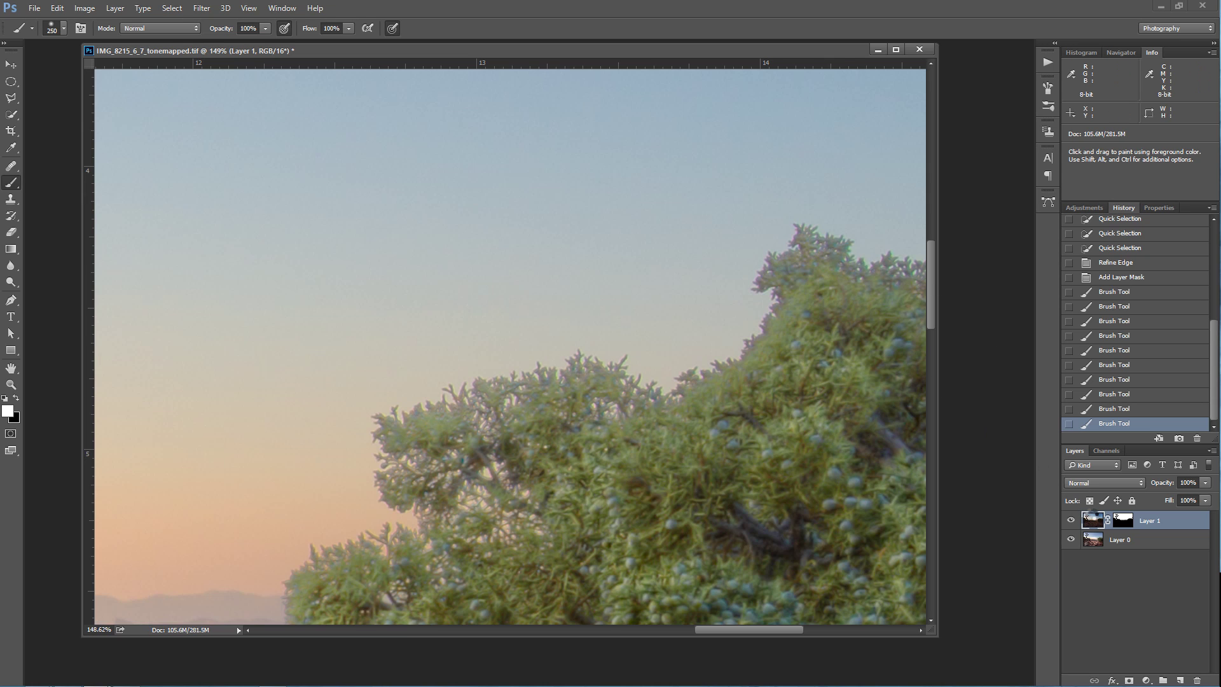
Run Camera Raw Filter on Layer 1, removing chromatic aberration with Purple Amount 3 and Green Amount 2
key("ctrl+shift+a")
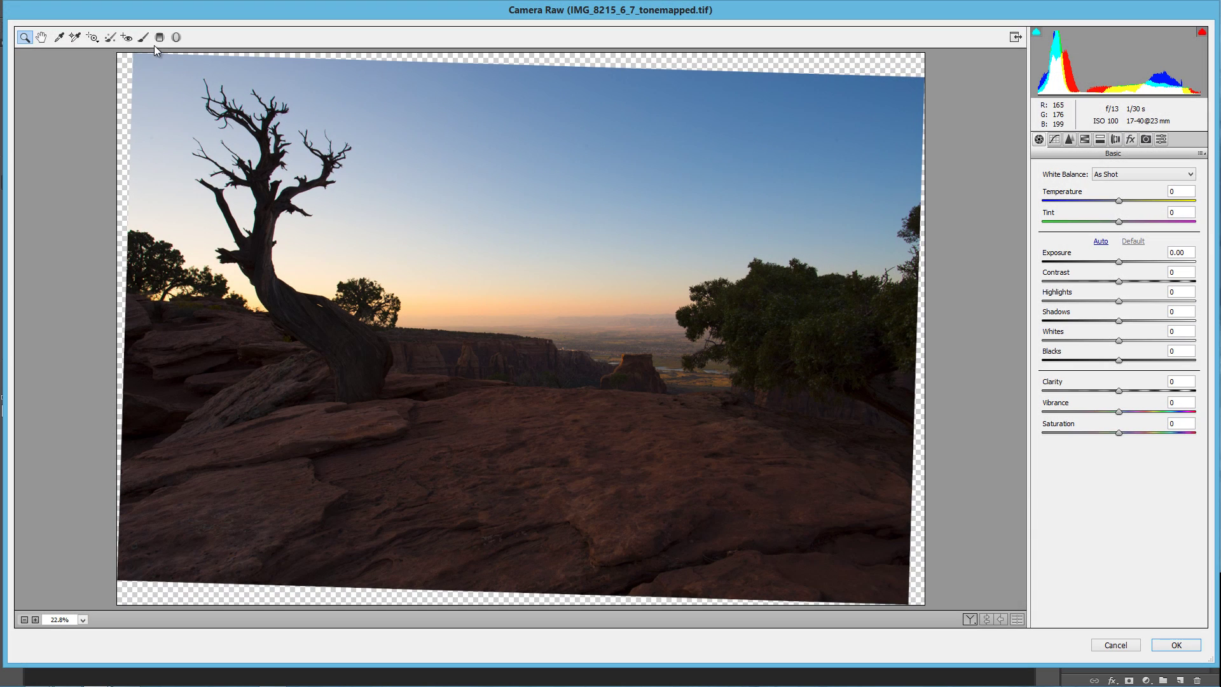
left_click(1101, 139)
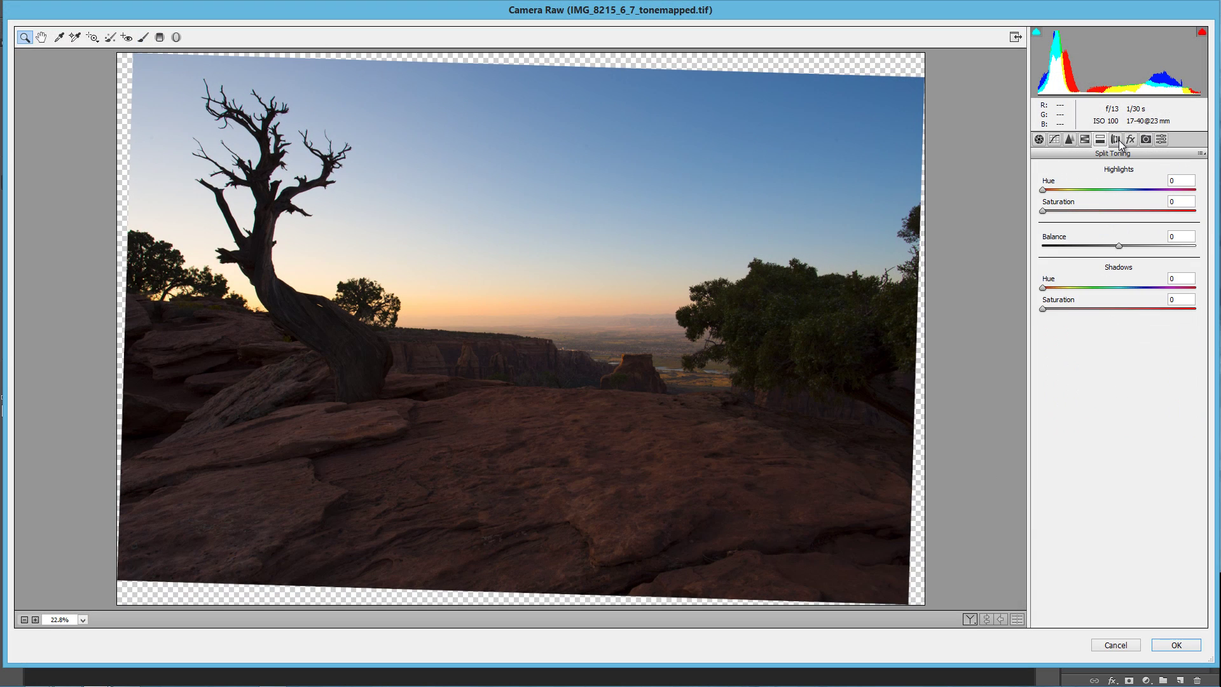
left_click(1116, 139)
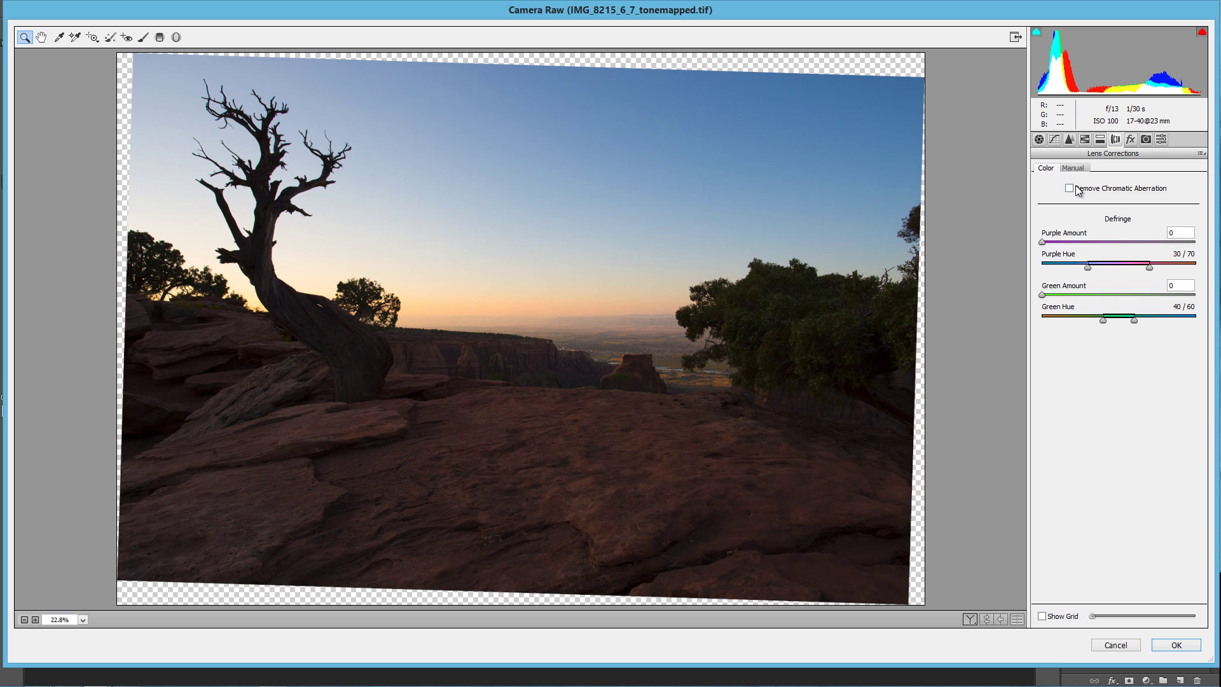
left_click(1078, 189)
left_click_drag(812, 272, 853, 292)
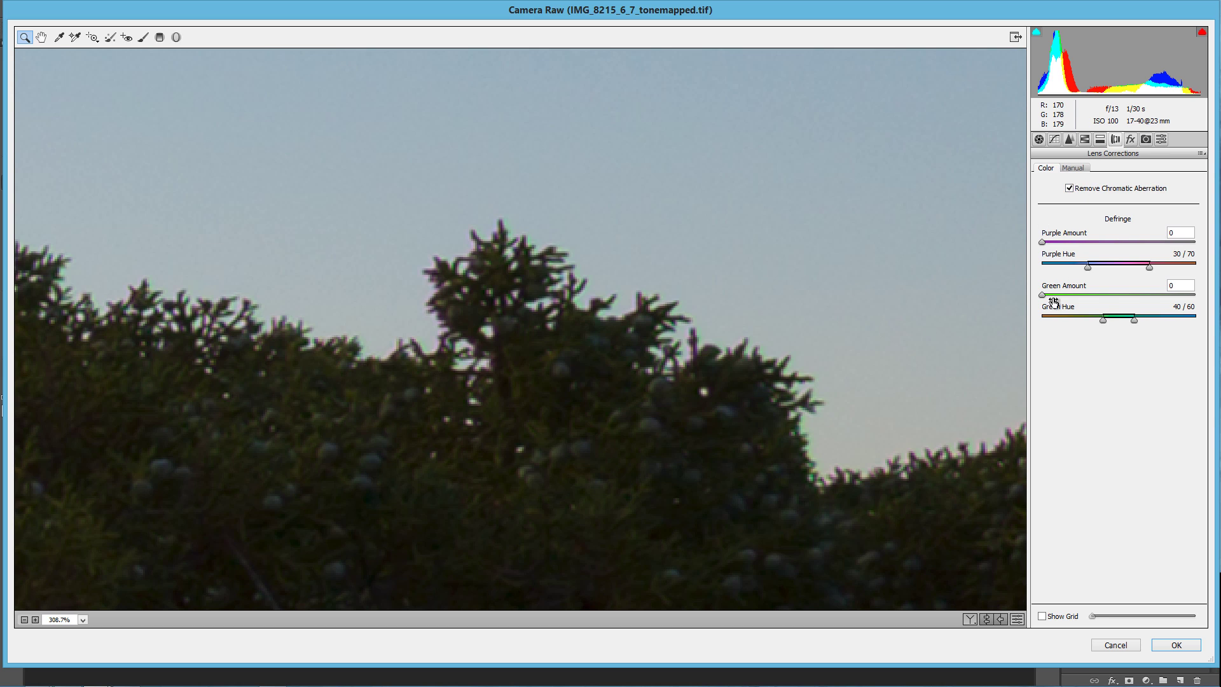
left_click(1064, 242)
left_click(1055, 294)
left_click(1175, 644)
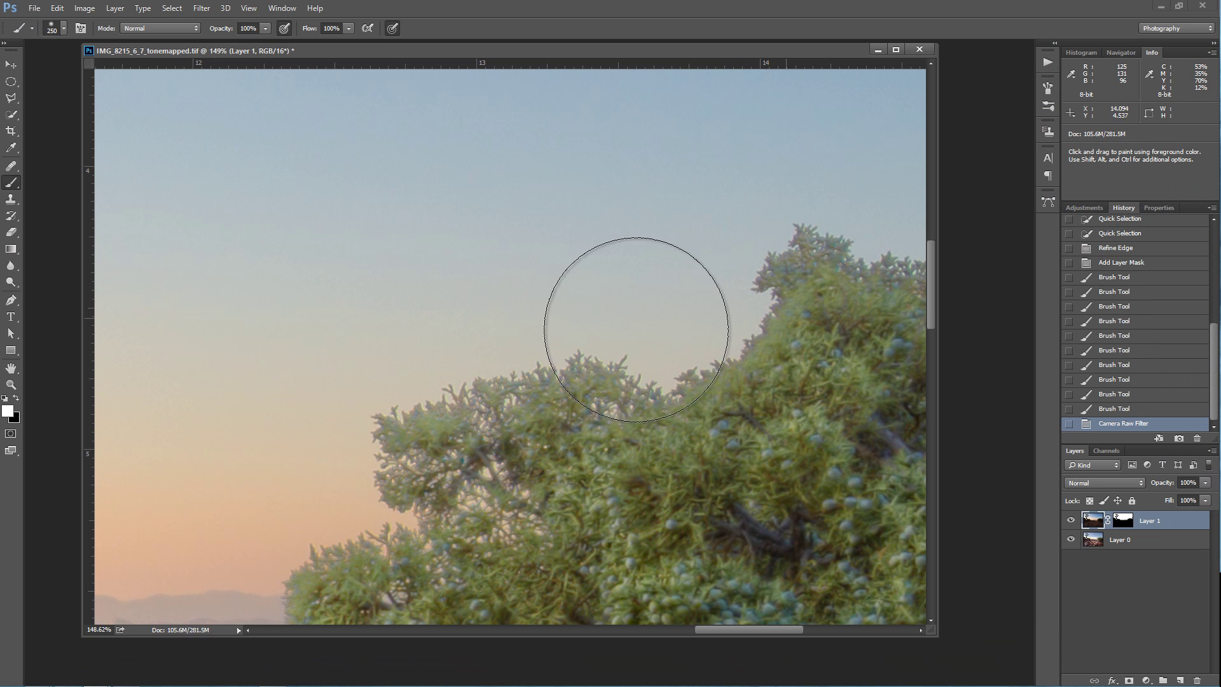
Fit the image on screen and show Layer 1's mask as a grayscale view
right_click(542, 319)
left_click(586, 354)
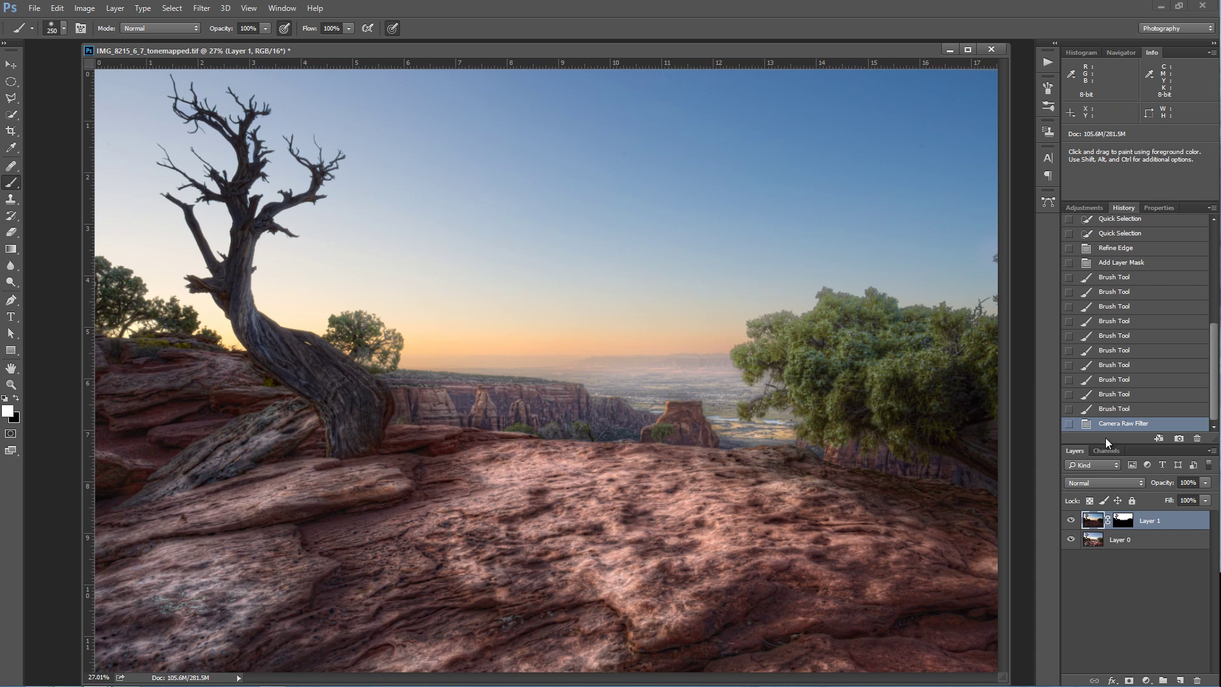
scroll(831, 249, "up", 5)
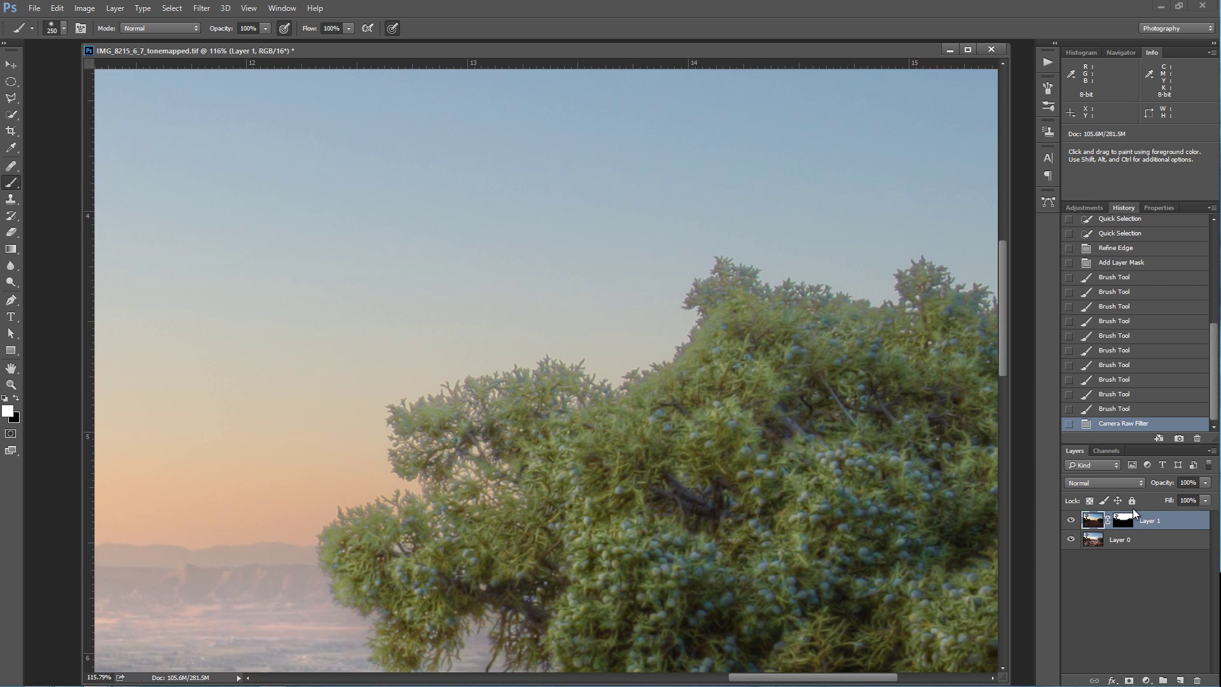
left_click(1124, 520)
left_click(1121, 521, "alt")
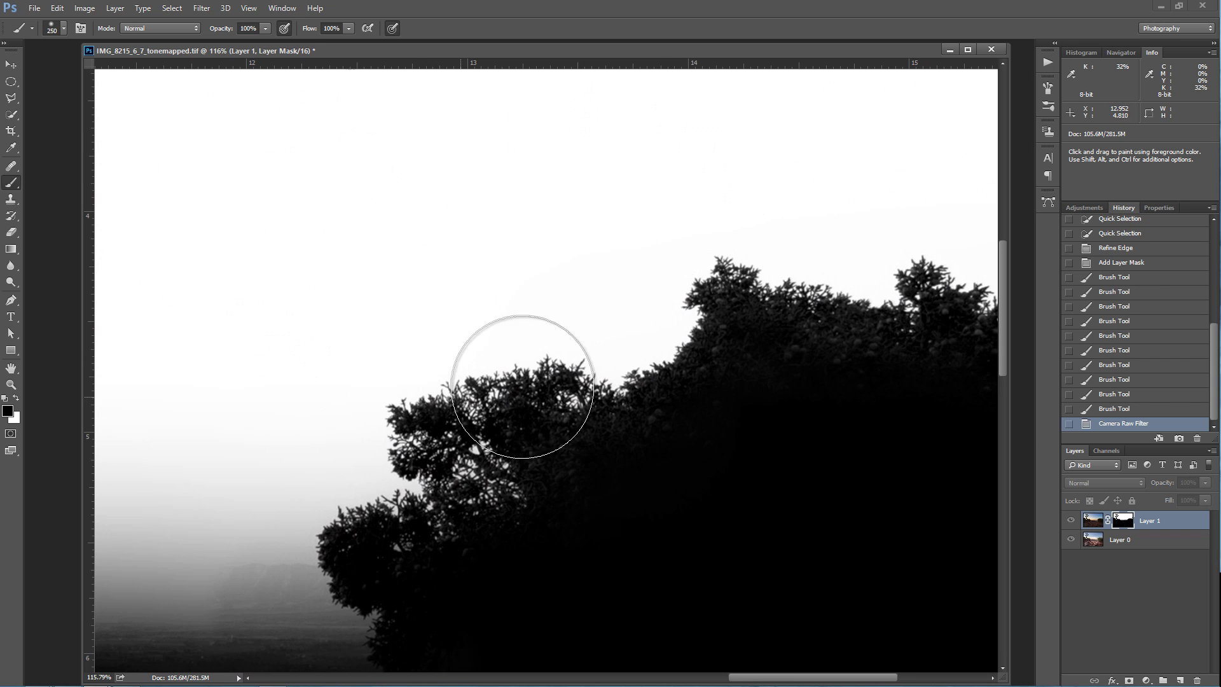
Feather the mask to 1.7 px, fit on screen, and toggle Layer 1 to compare
left_click(1159, 207)
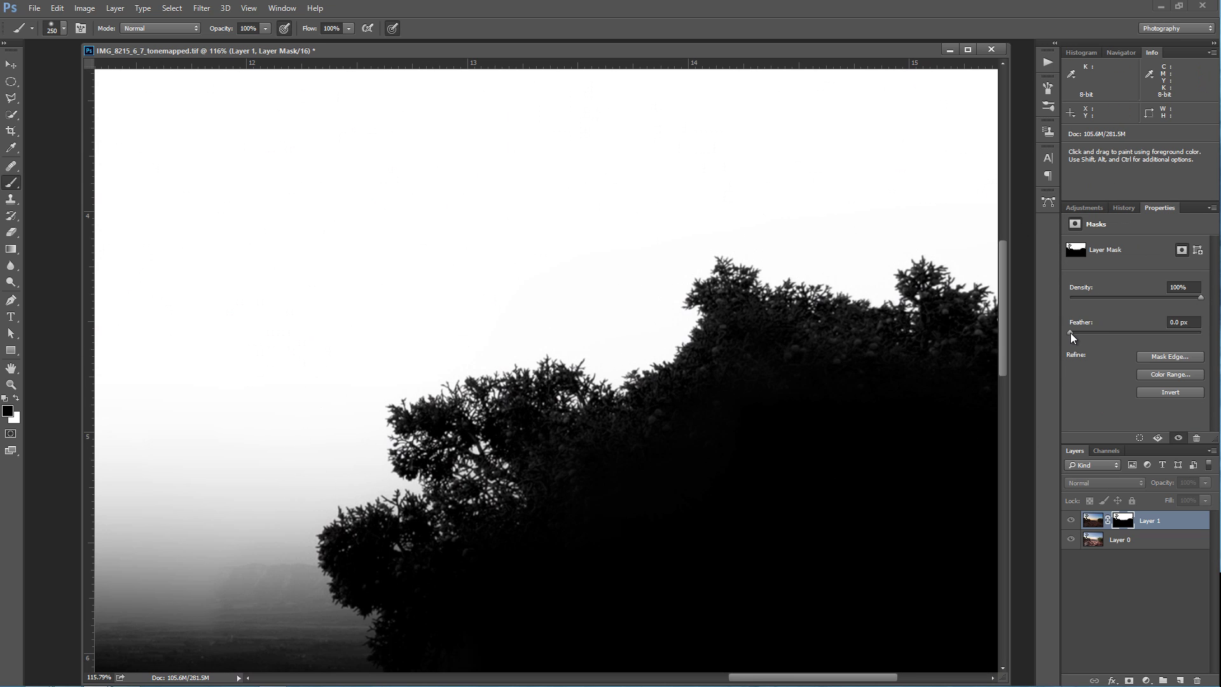
left_click_drag(1071, 334, 1082, 334)
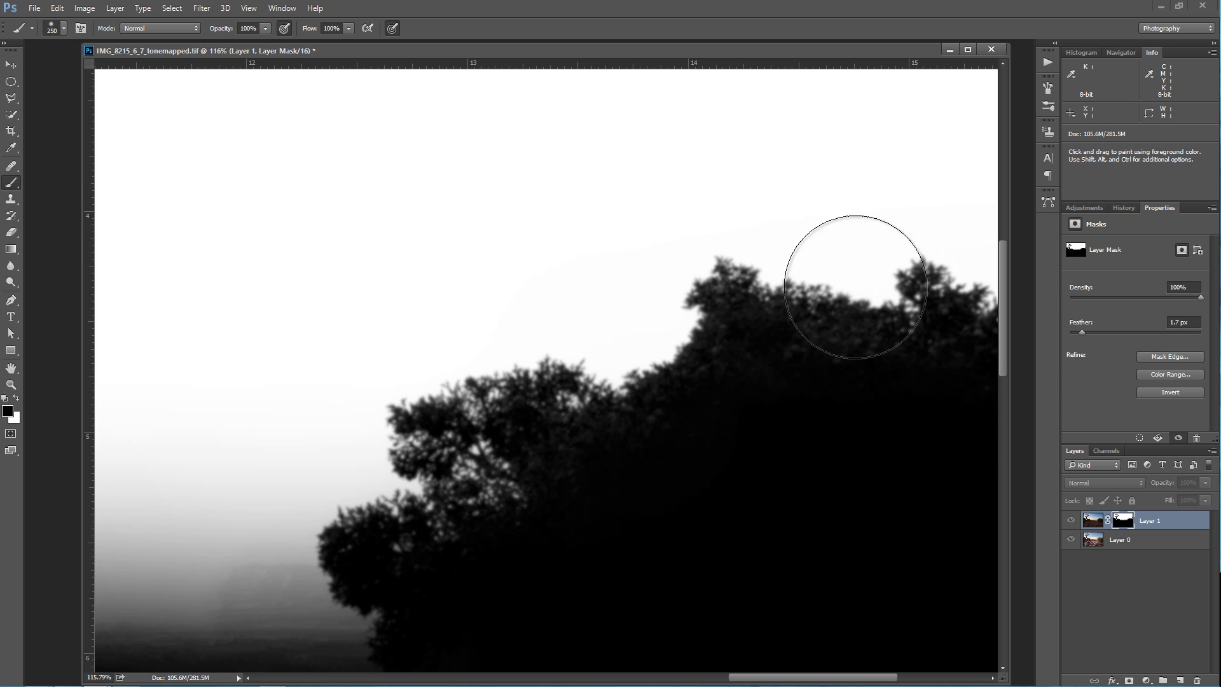
right_click(777, 341)
left_click(795, 349)
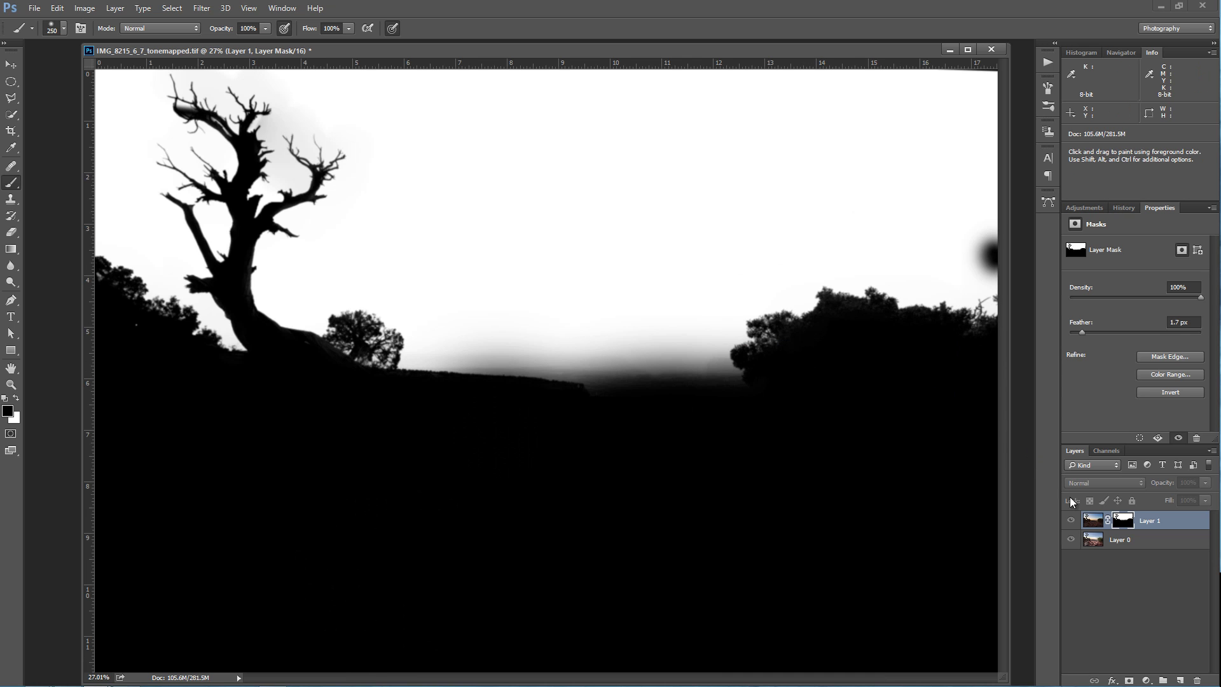
left_click(1071, 520)
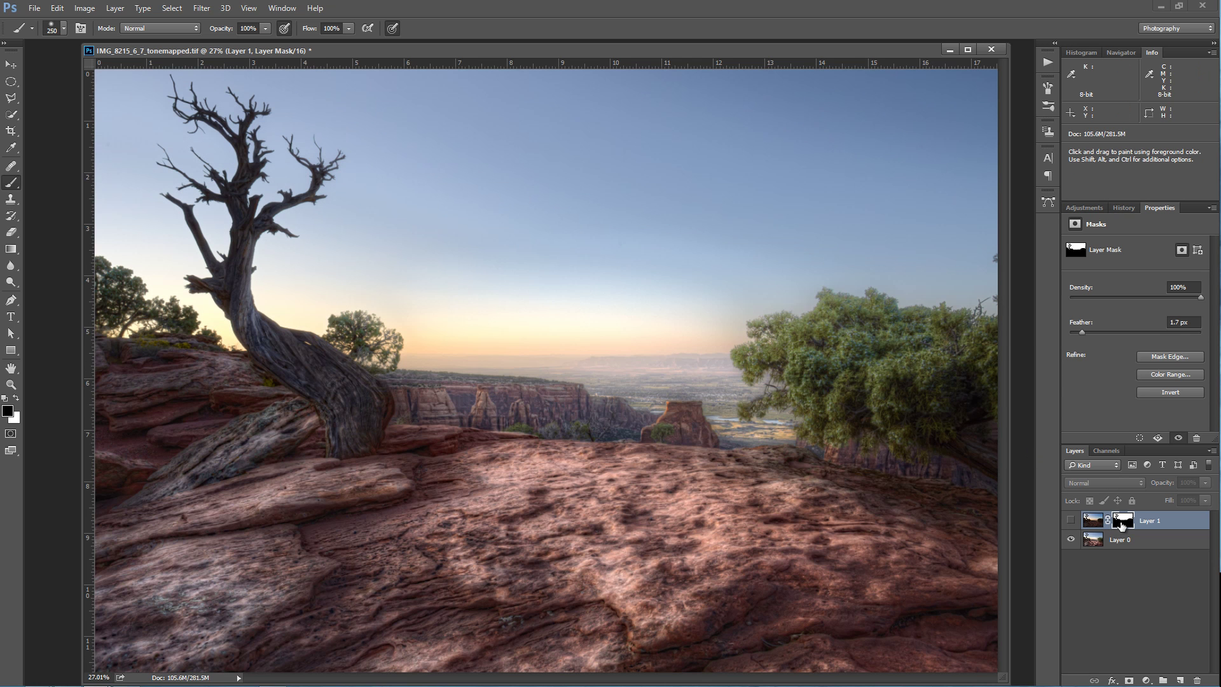
left_click(1072, 520)
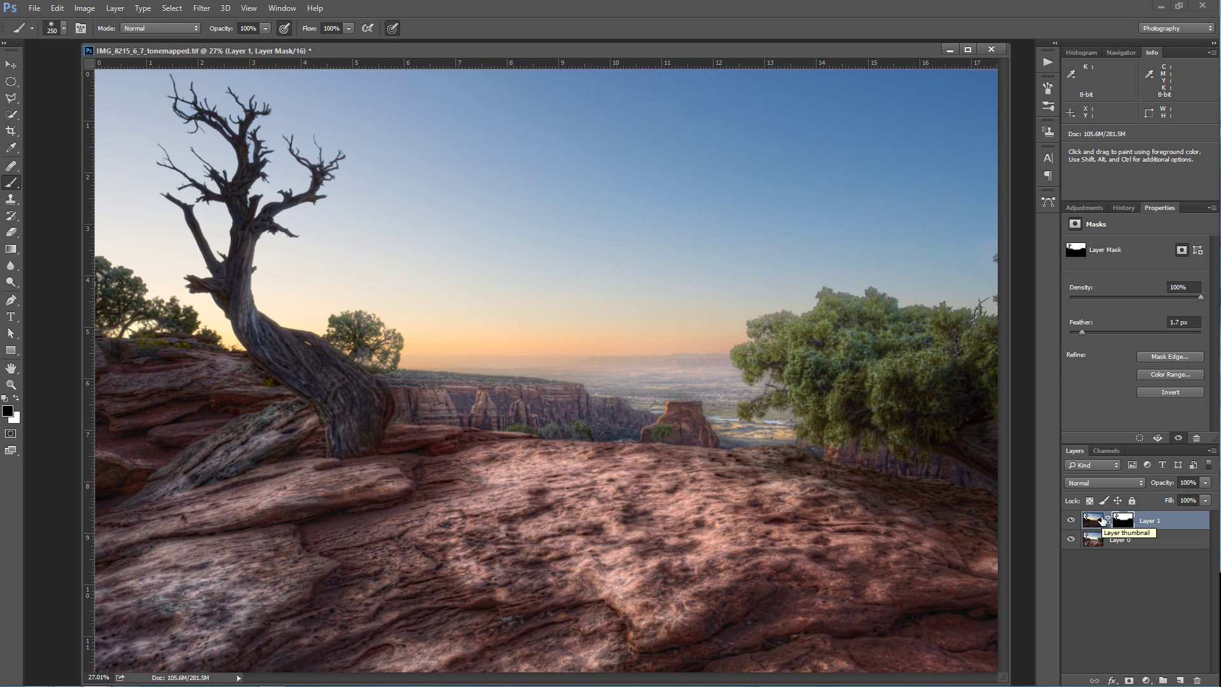
left_click(1123, 485)
left_click(1079, 411)
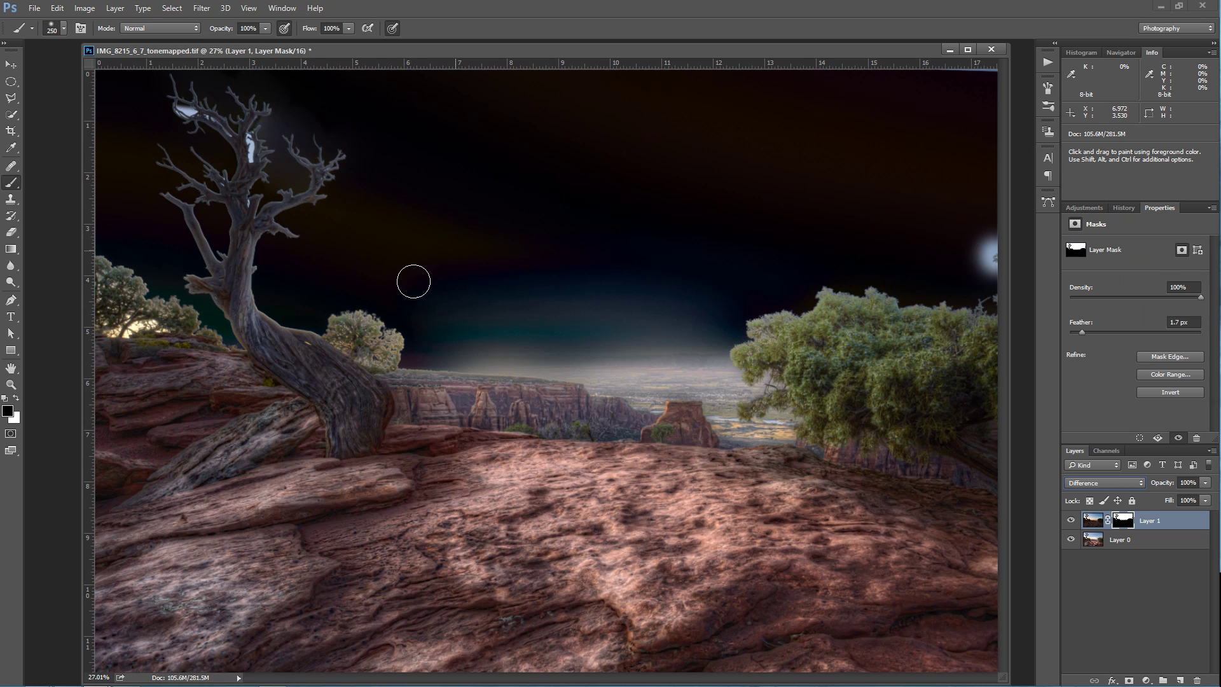
left_click(1071, 520)
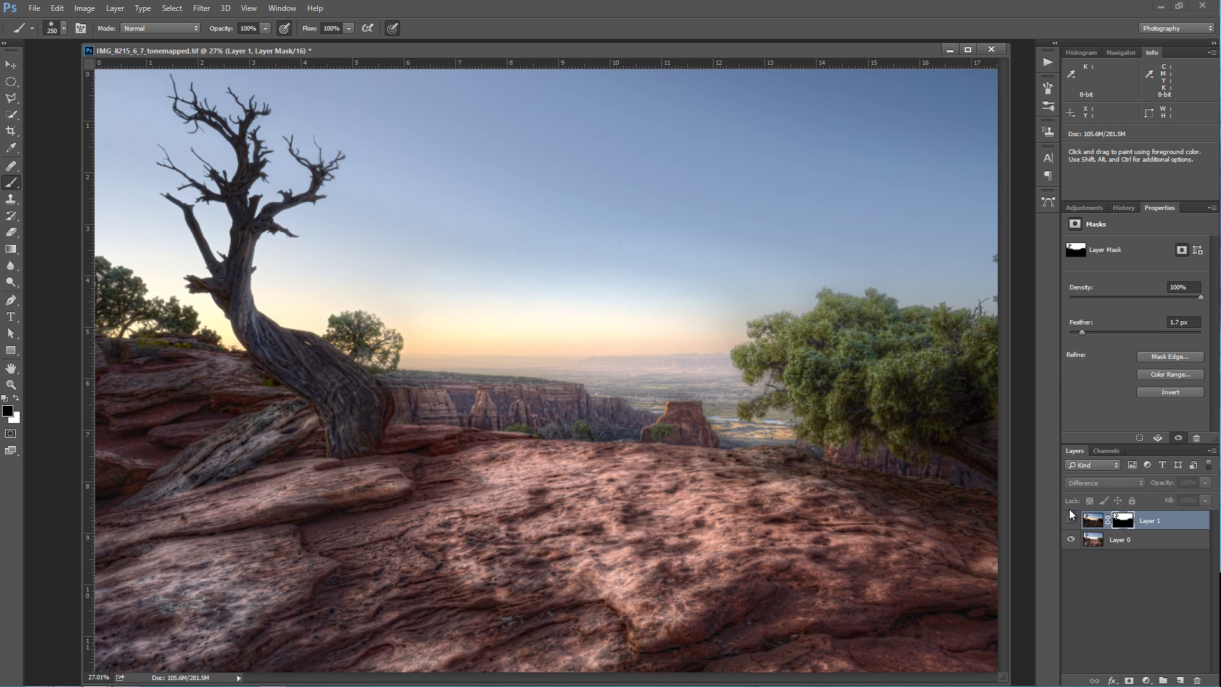
left_click(1072, 520)
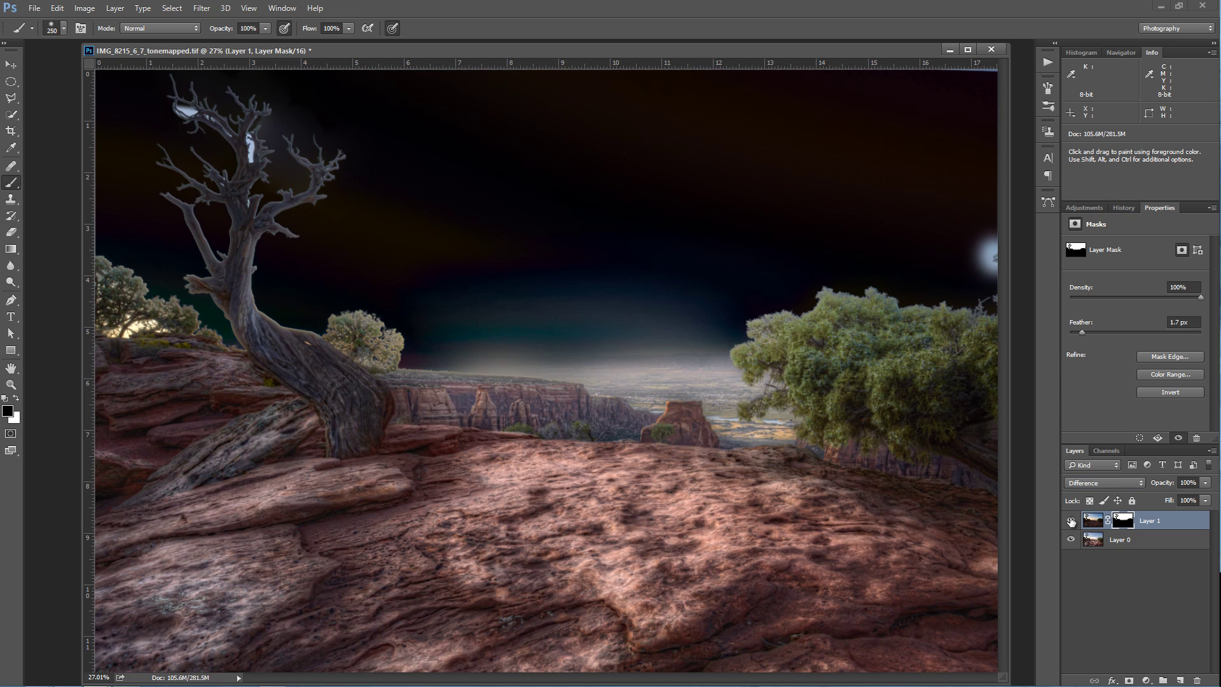
left_click(1072, 521)
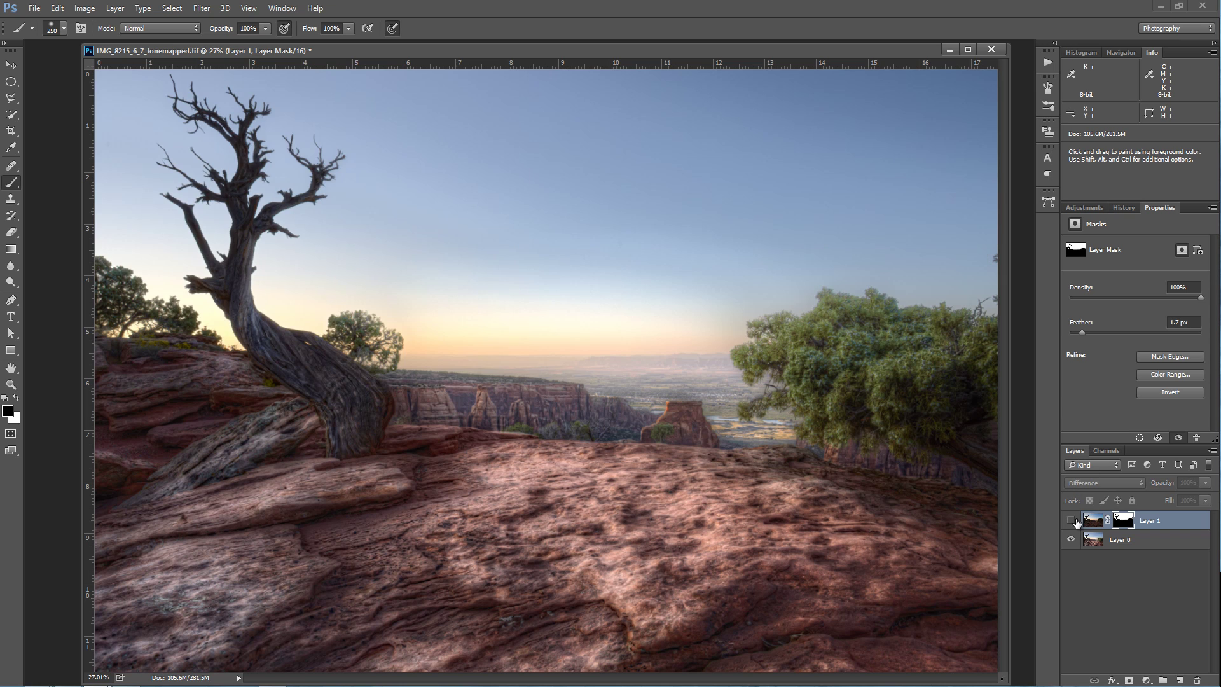
left_click(1071, 521)
left_click(1083, 483)
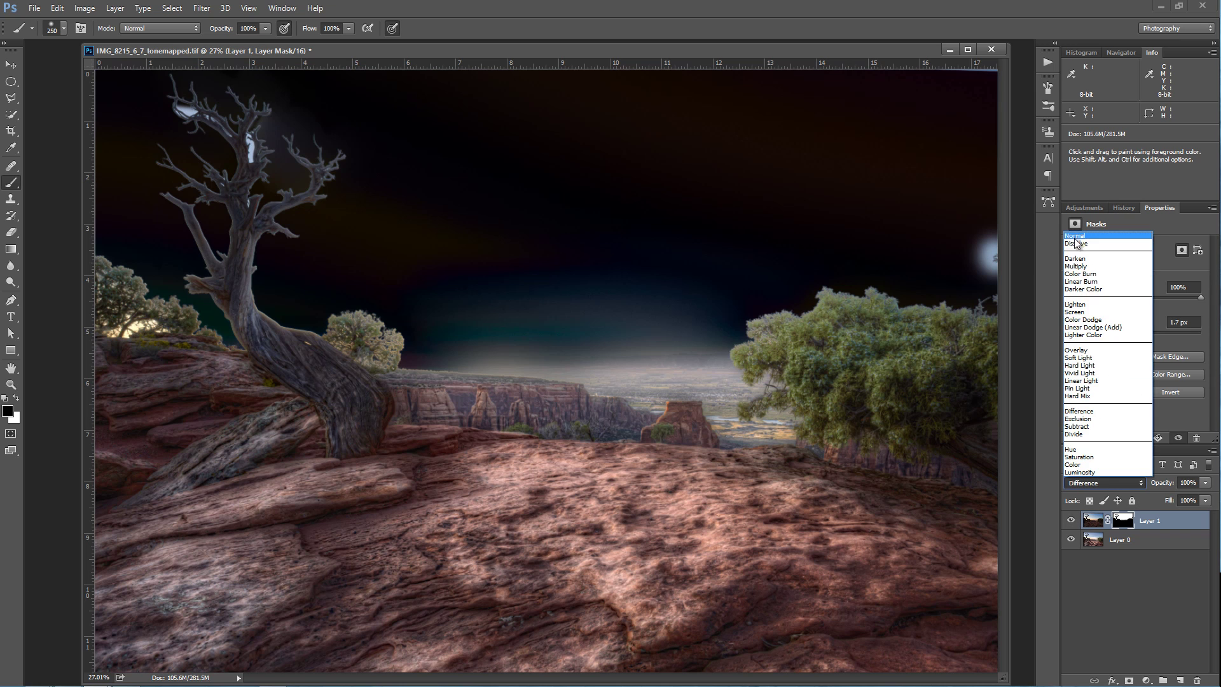
left_click(1076, 237)
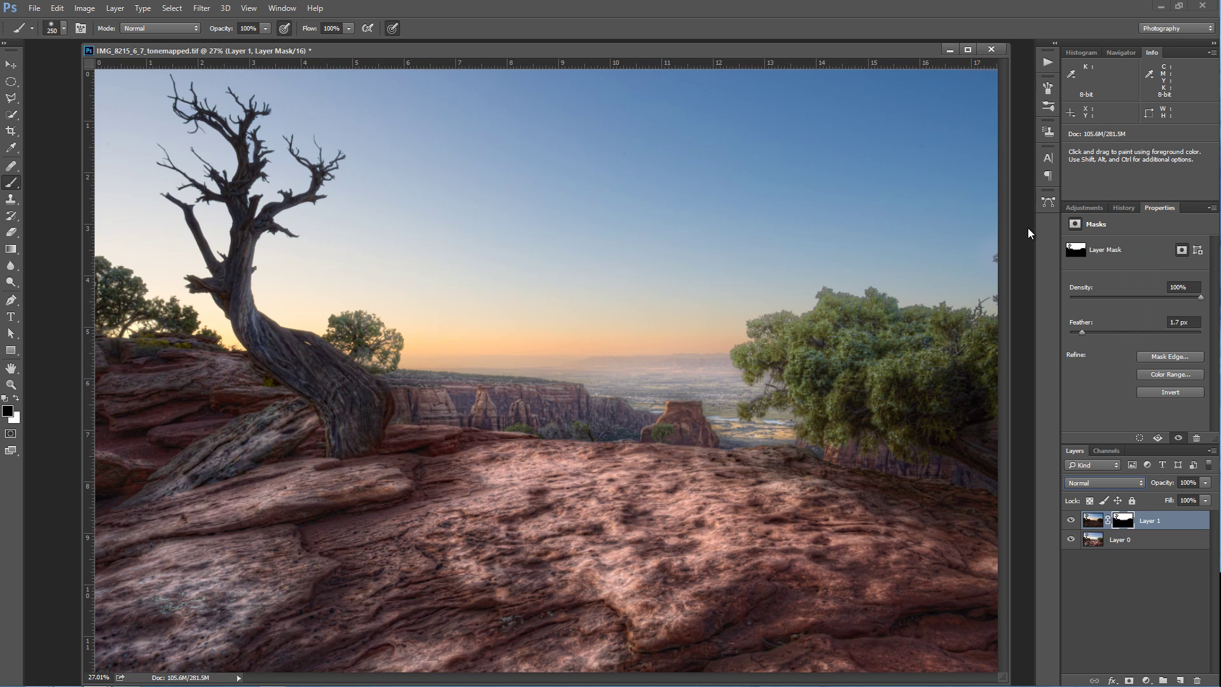